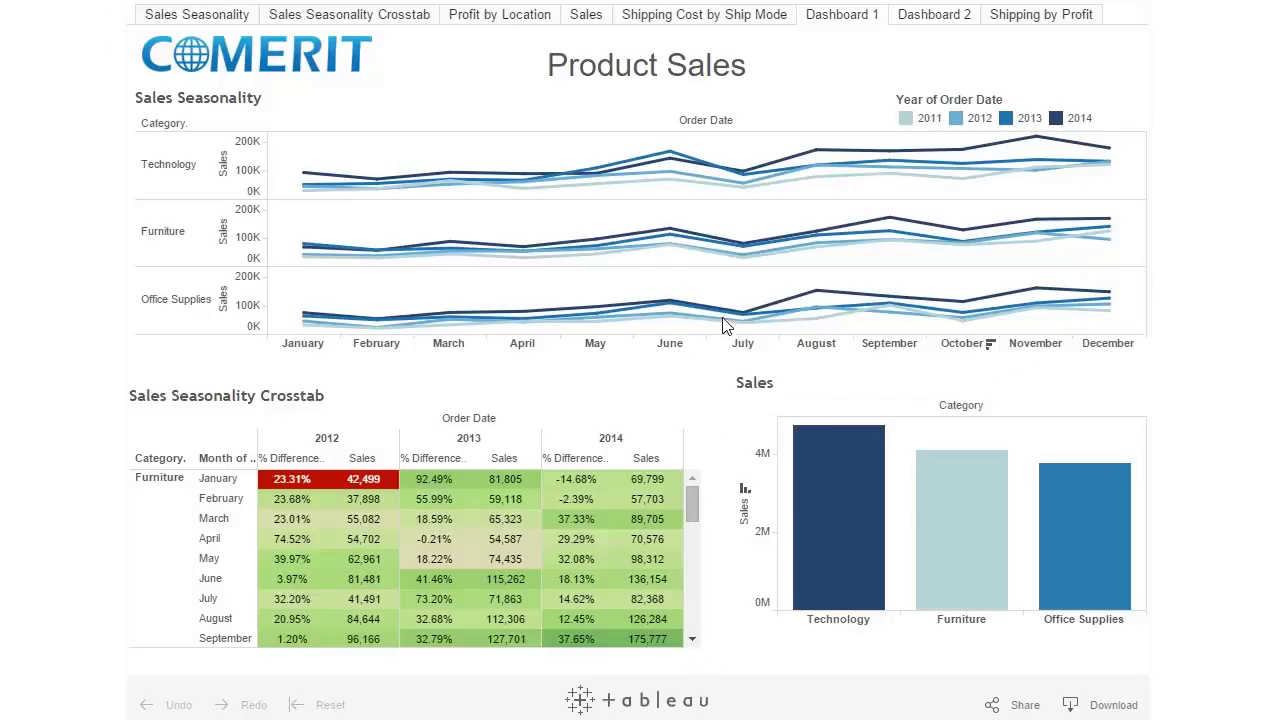
# Select and then clear the July marks, then filter the dashboard to the Technology category.
pyautogui.moveTo(726, 143); pyautogui.dragTo(761, 343)
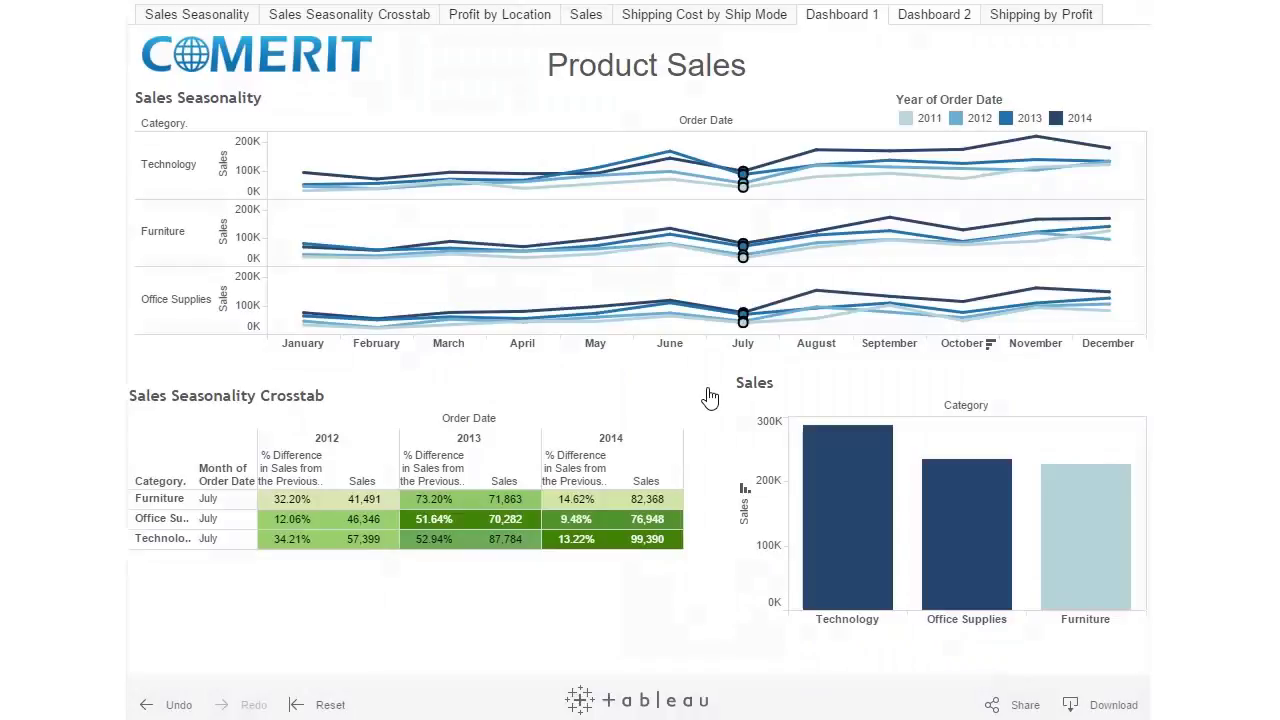
pyautogui.click(698, 286)
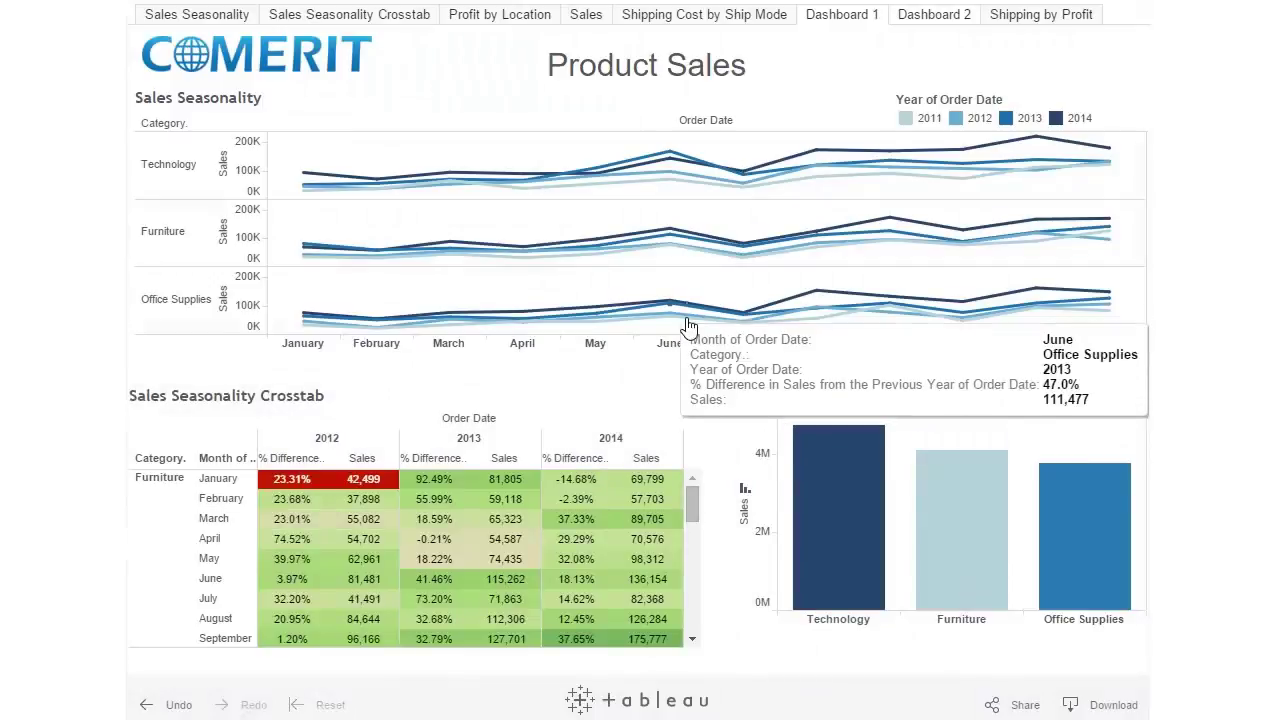
pyautogui.moveTo(843, 494)
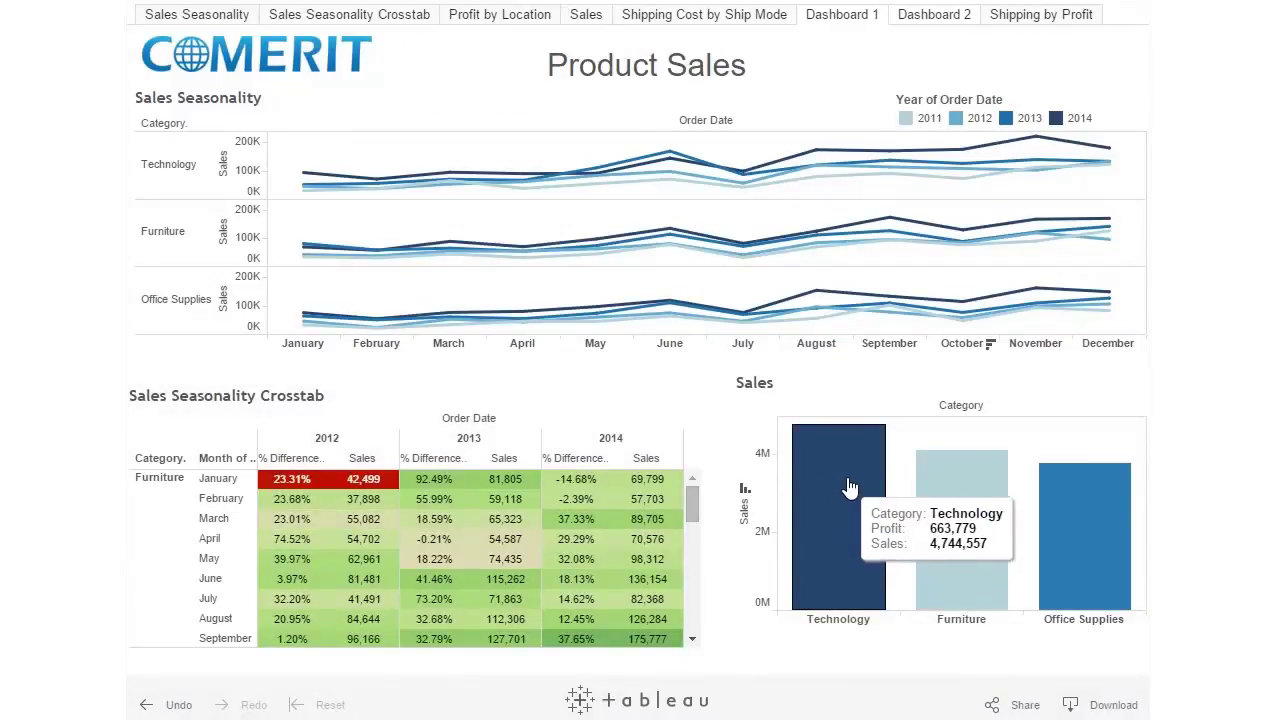
pyautogui.click(849, 464)
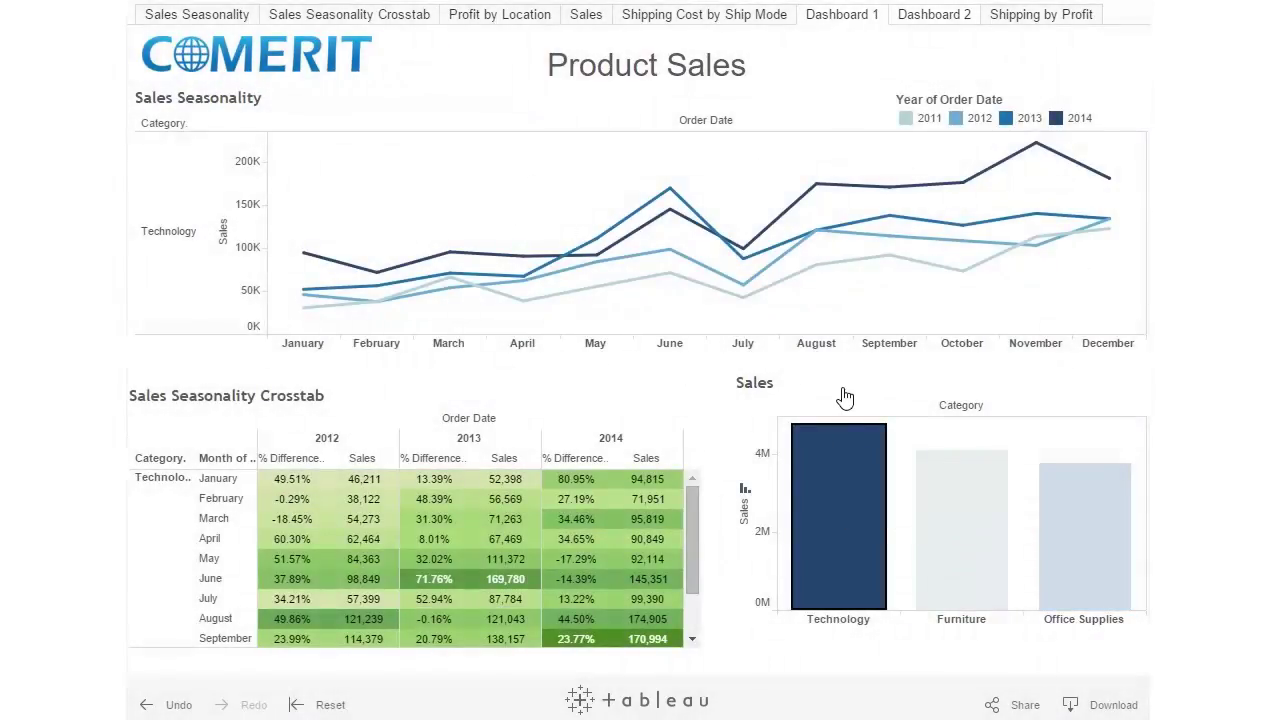
# Keep only Technology, then only Copiers, and drill down to individual copier product names.
pyautogui.click(839, 440)
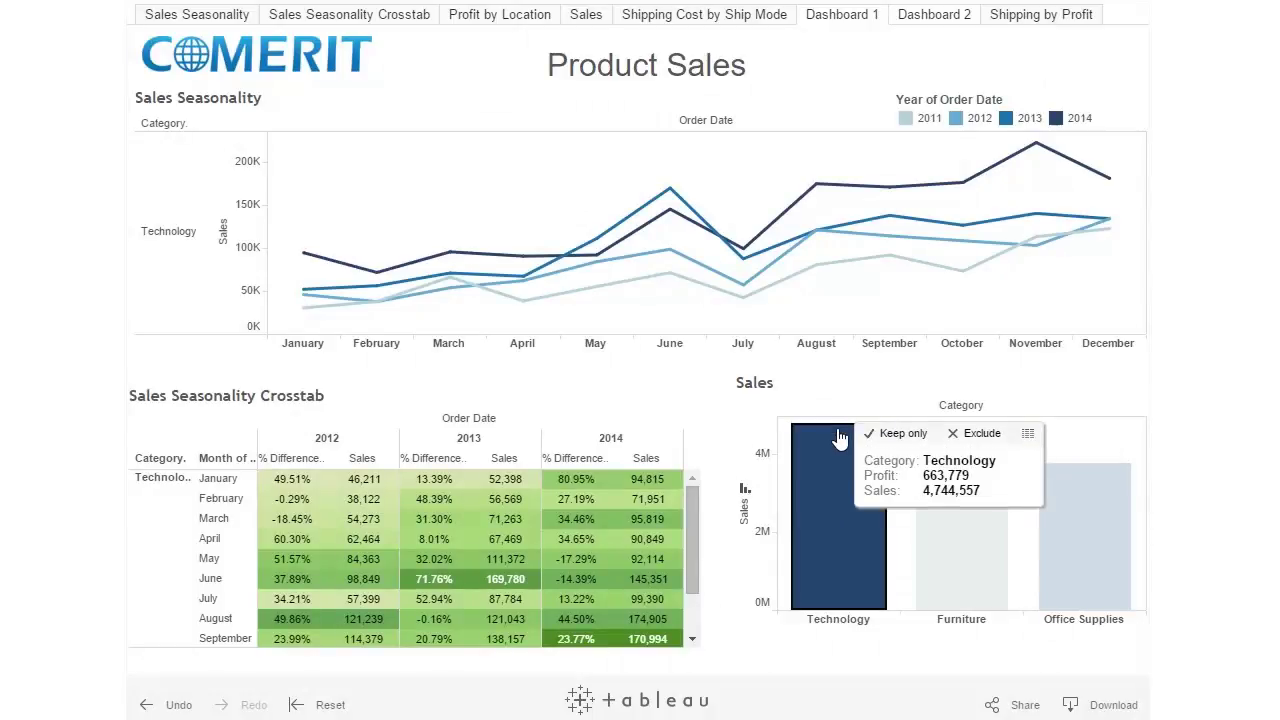
pyautogui.click(903, 434)
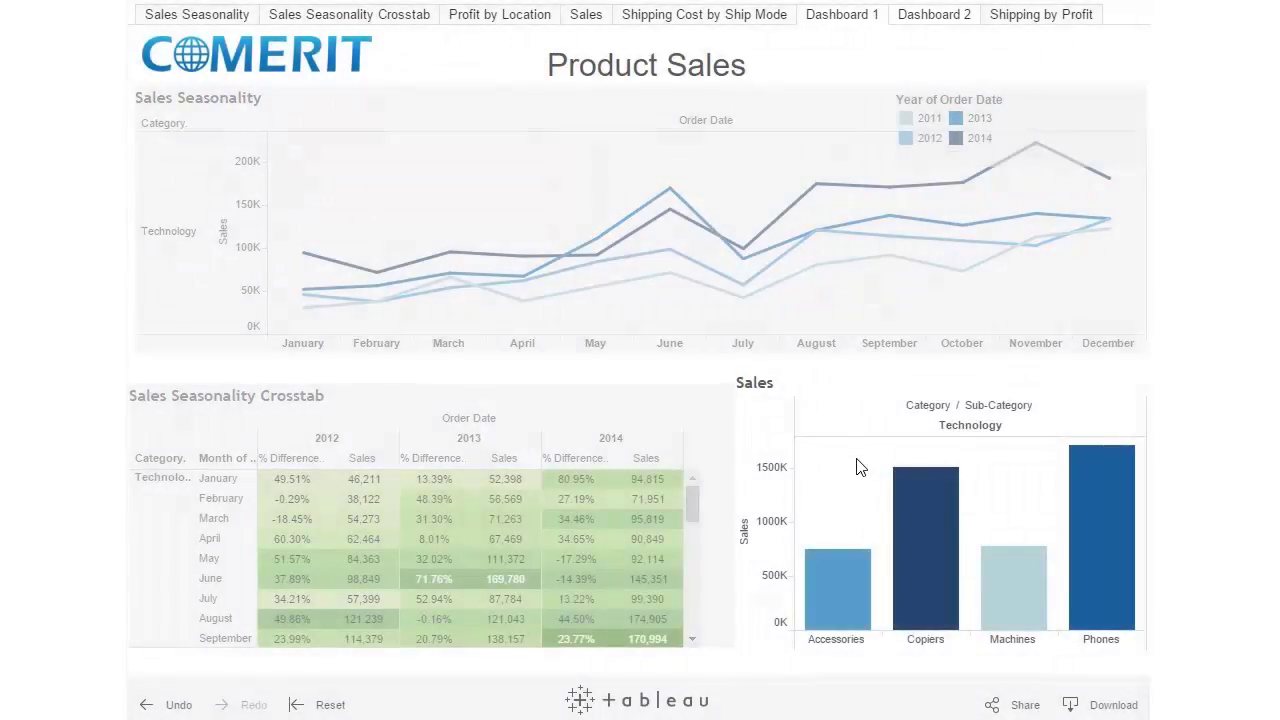
pyautogui.click(935, 500)
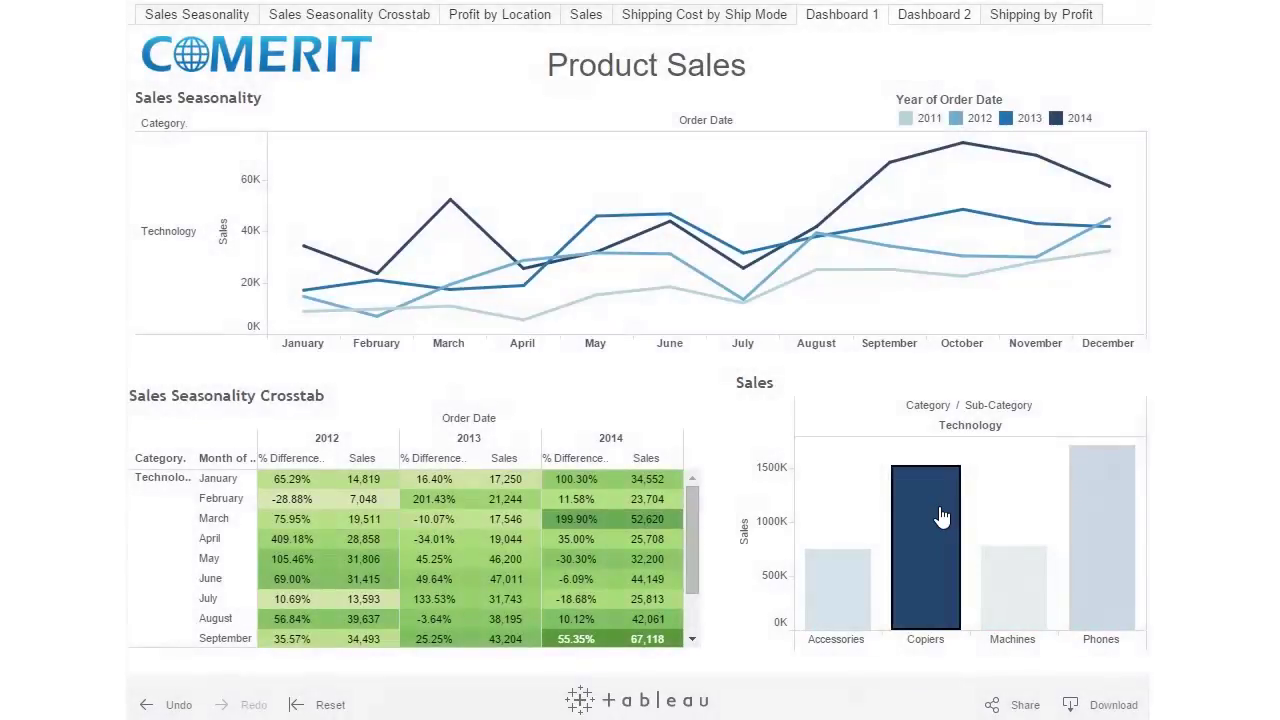
pyautogui.moveTo(940, 528)
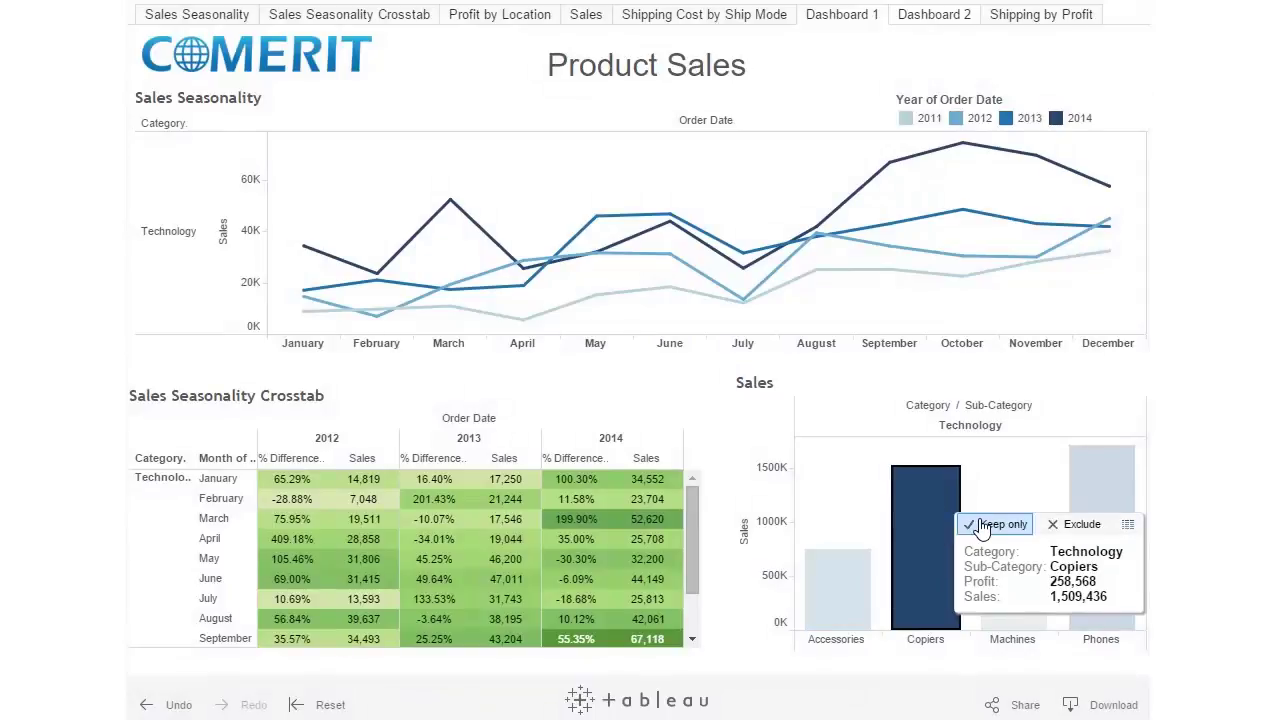
pyautogui.click(1003, 522)
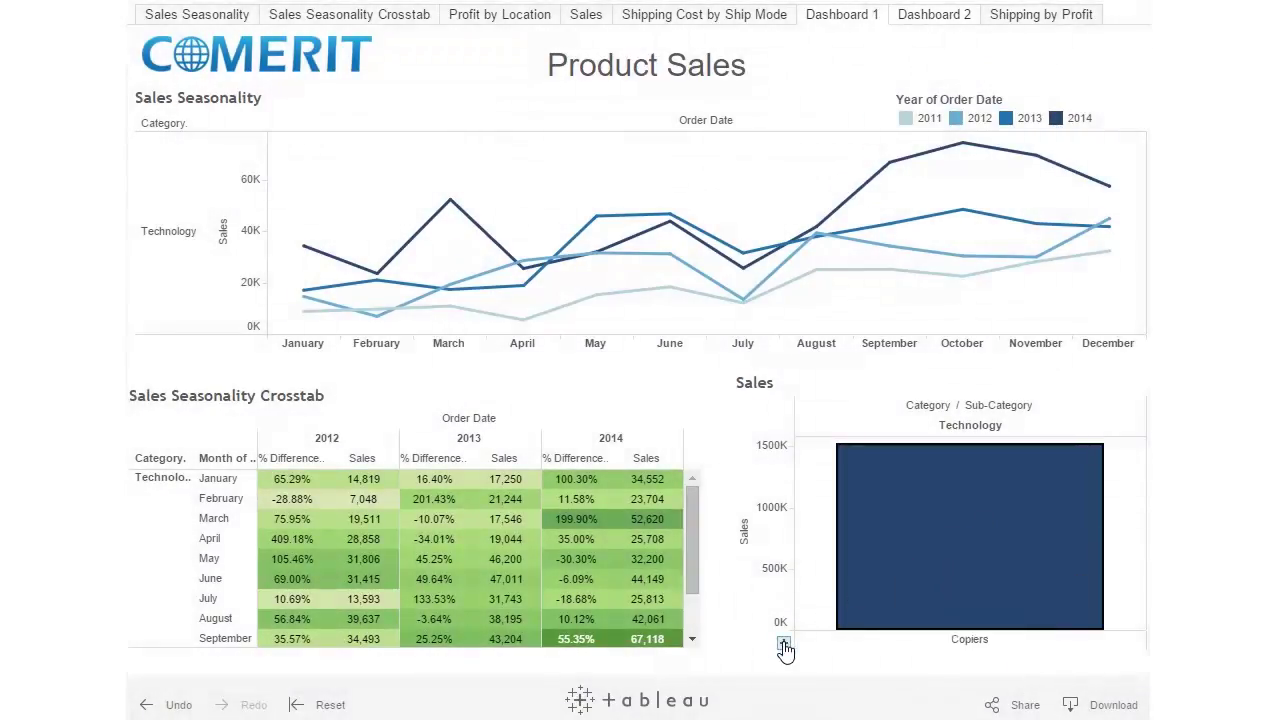
pyautogui.click(781, 640)
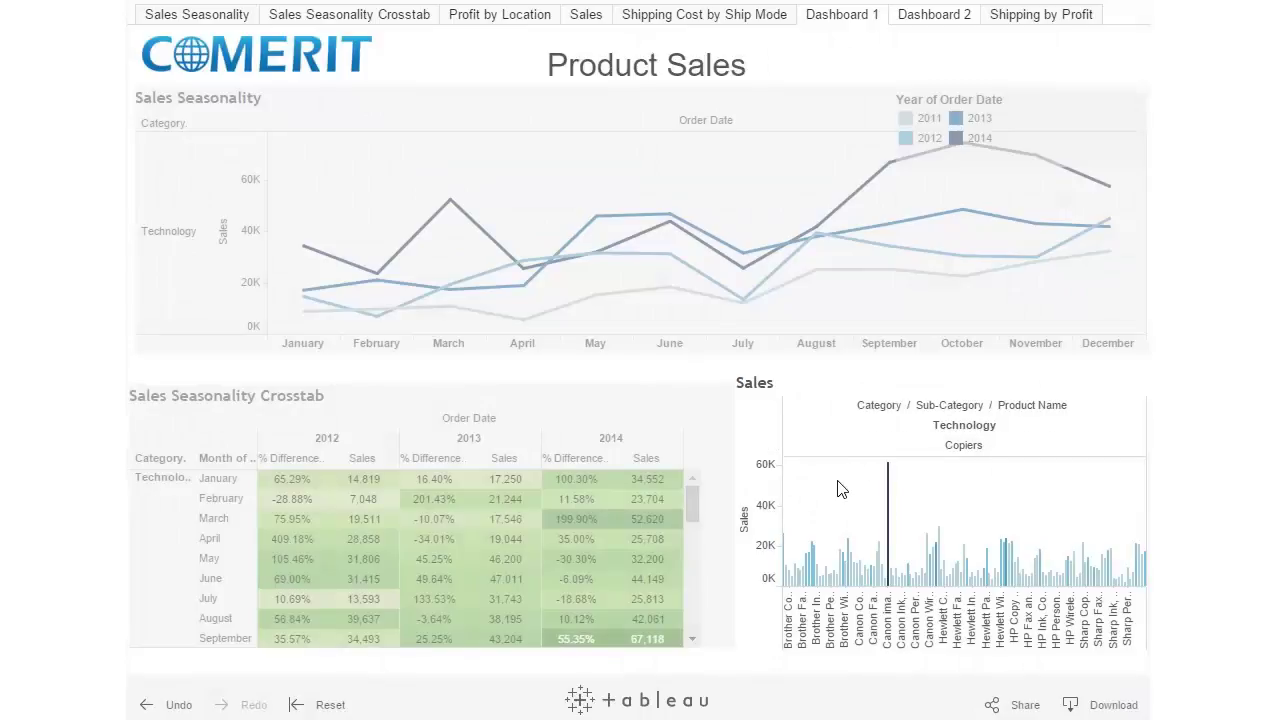
# Browse the copier product bars on the Sales sheet, then go back to Dashboard 1.
pyautogui.click(606, 17)
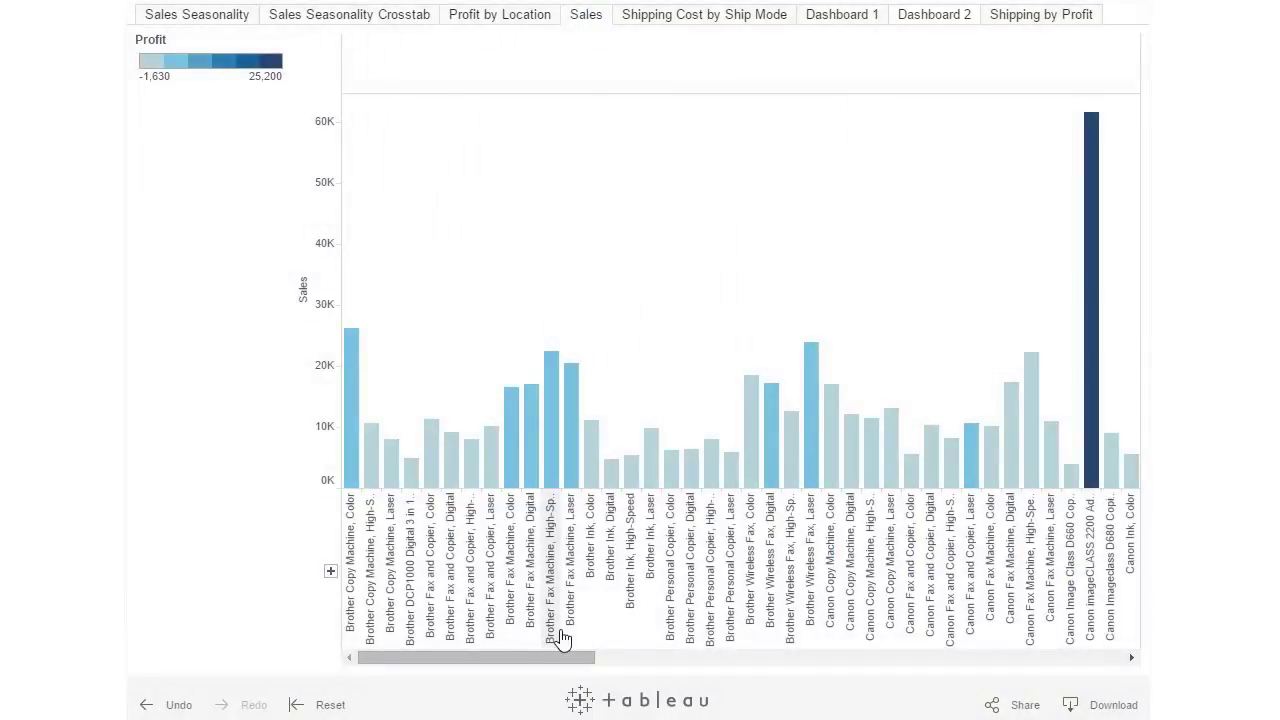
pyautogui.moveTo(560, 662); pyautogui.dragTo(530, 662)
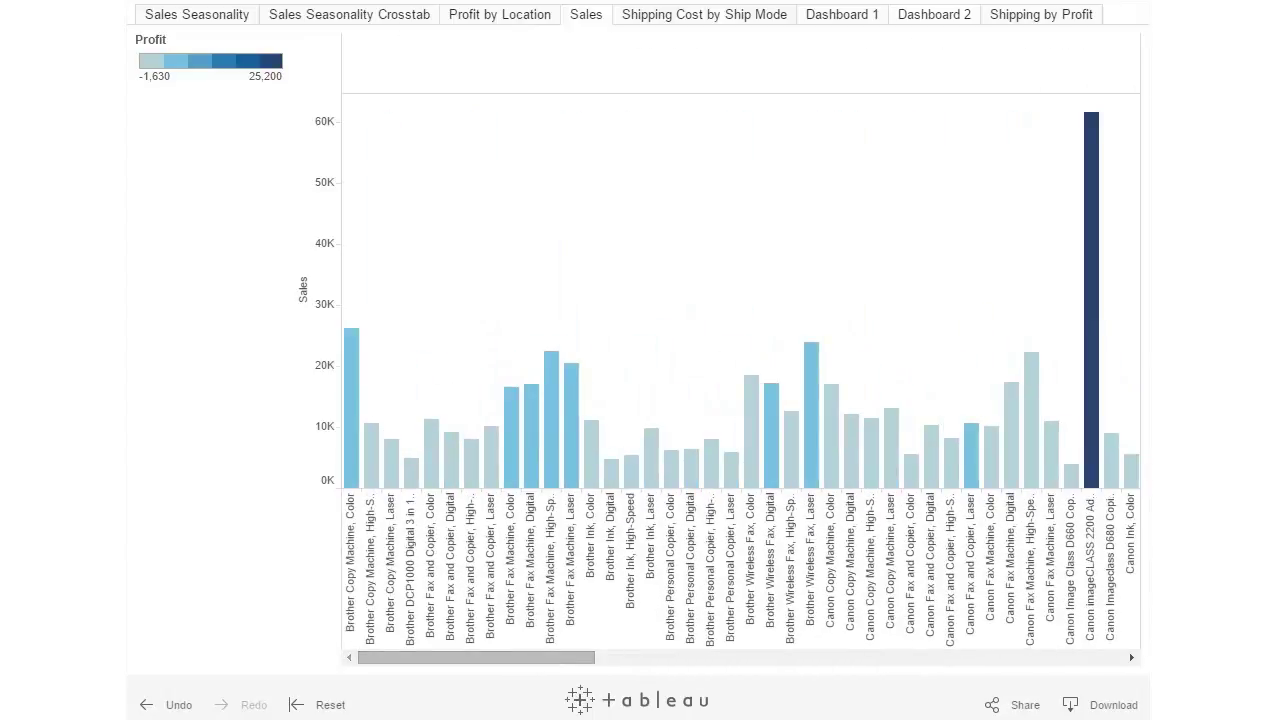
pyautogui.click(852, 20)
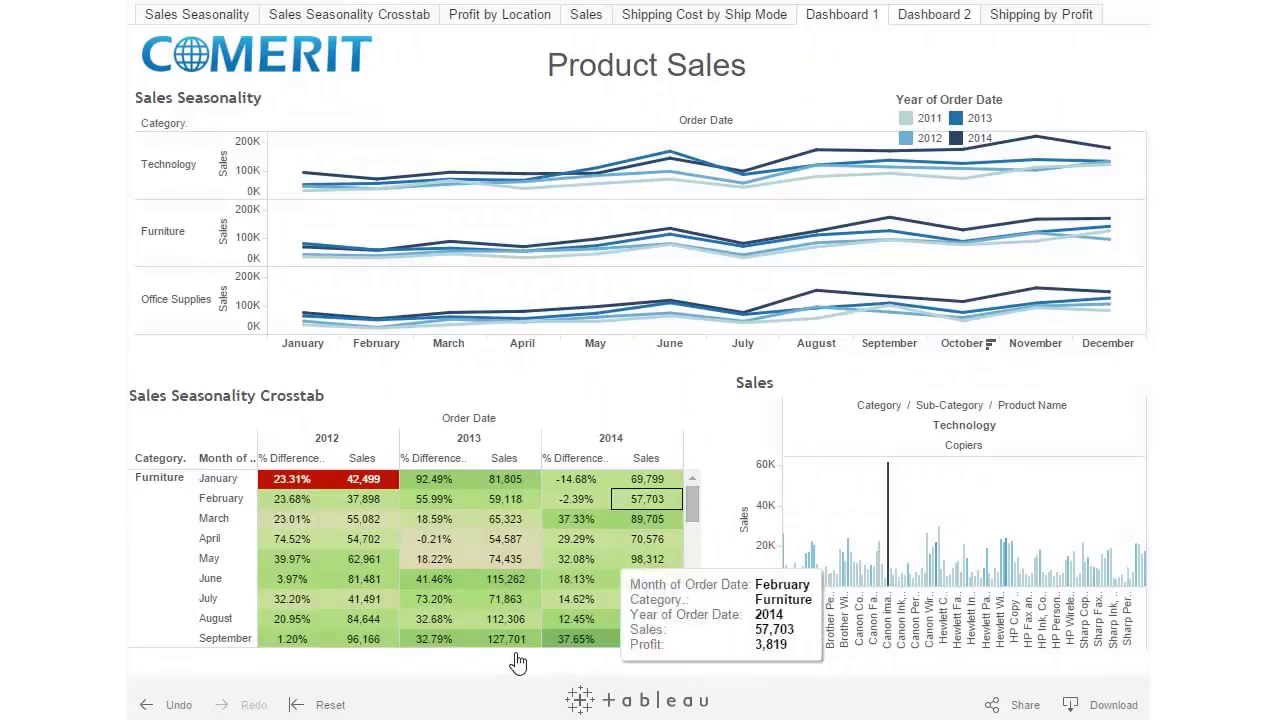
# Reset the dashboard and keep only the 2014 data in the charts.
pyautogui.click(311, 704)
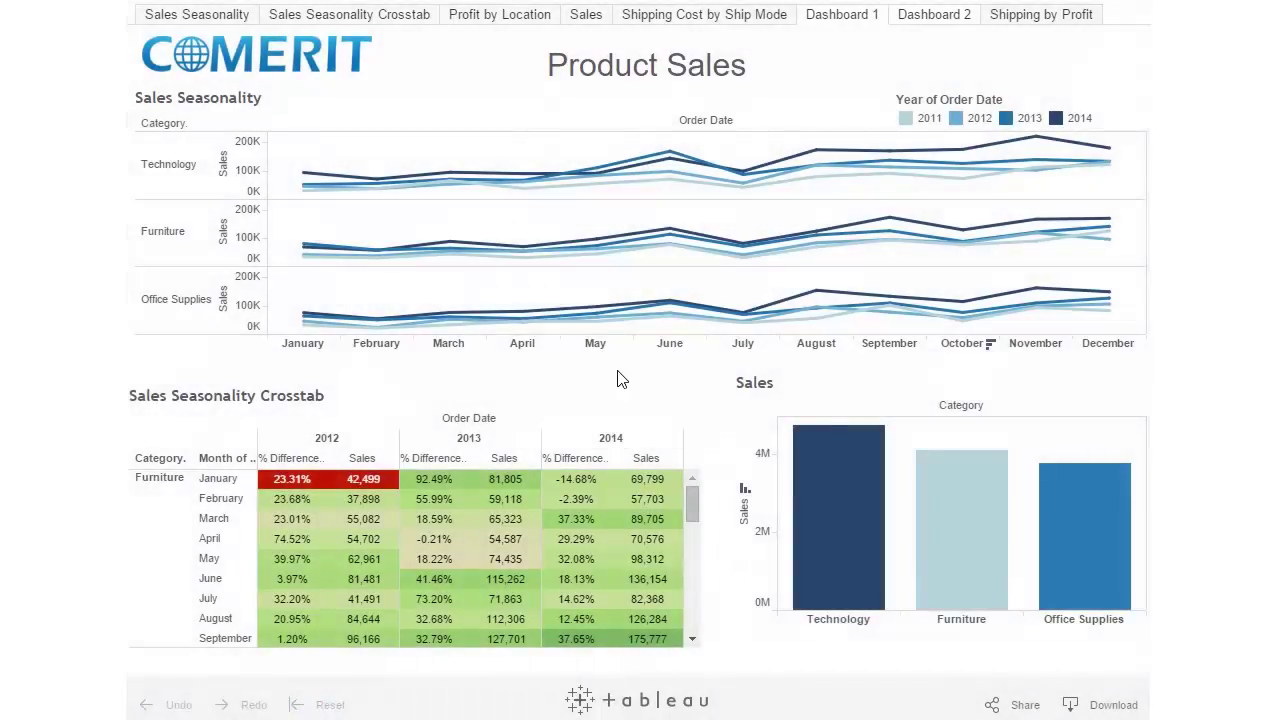
pyautogui.click(630, 441)
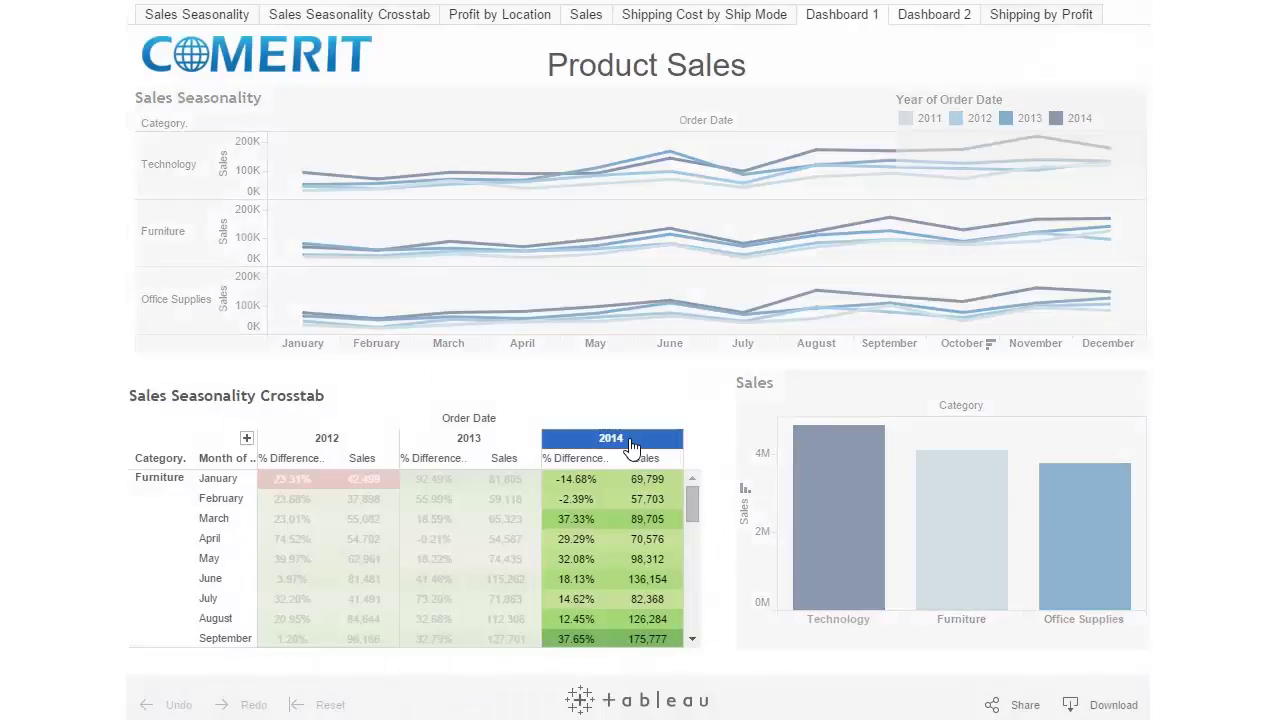
pyautogui.click(690, 463)
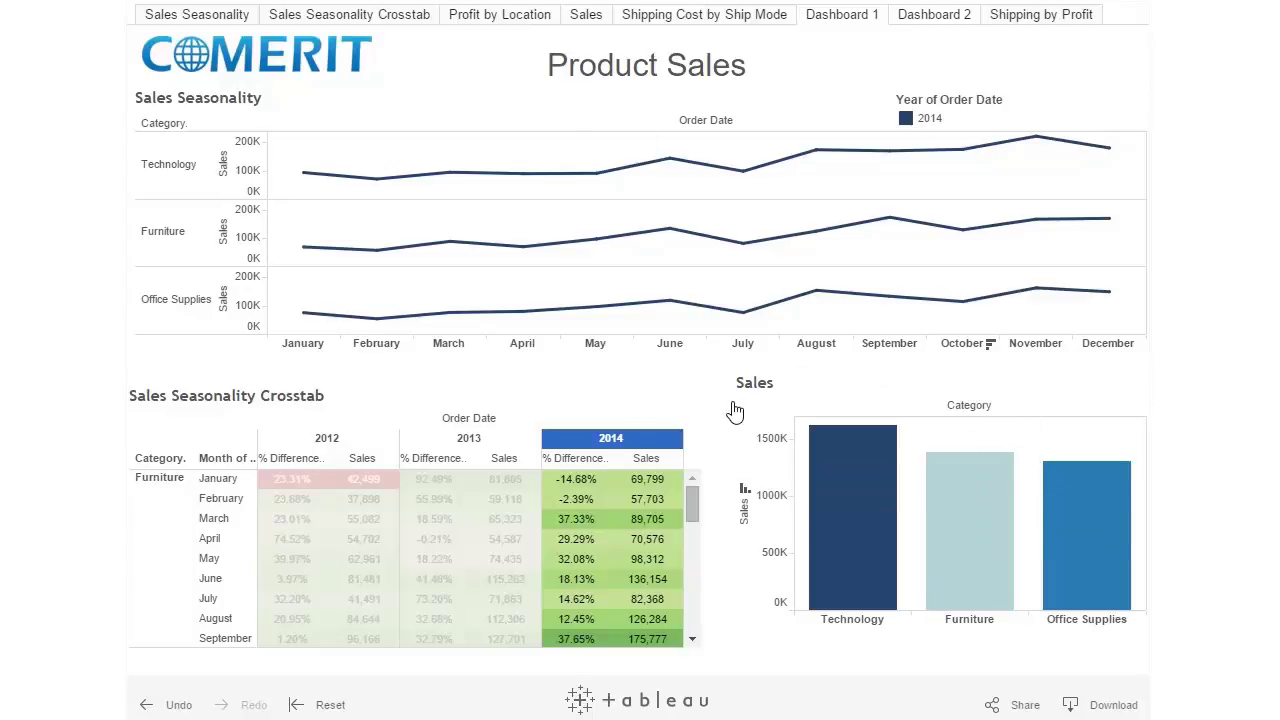
# Undo the 2014 filter, filter to January 2014 Furniture (69,799), then reset the dashboard.
pyautogui.click(628, 442)
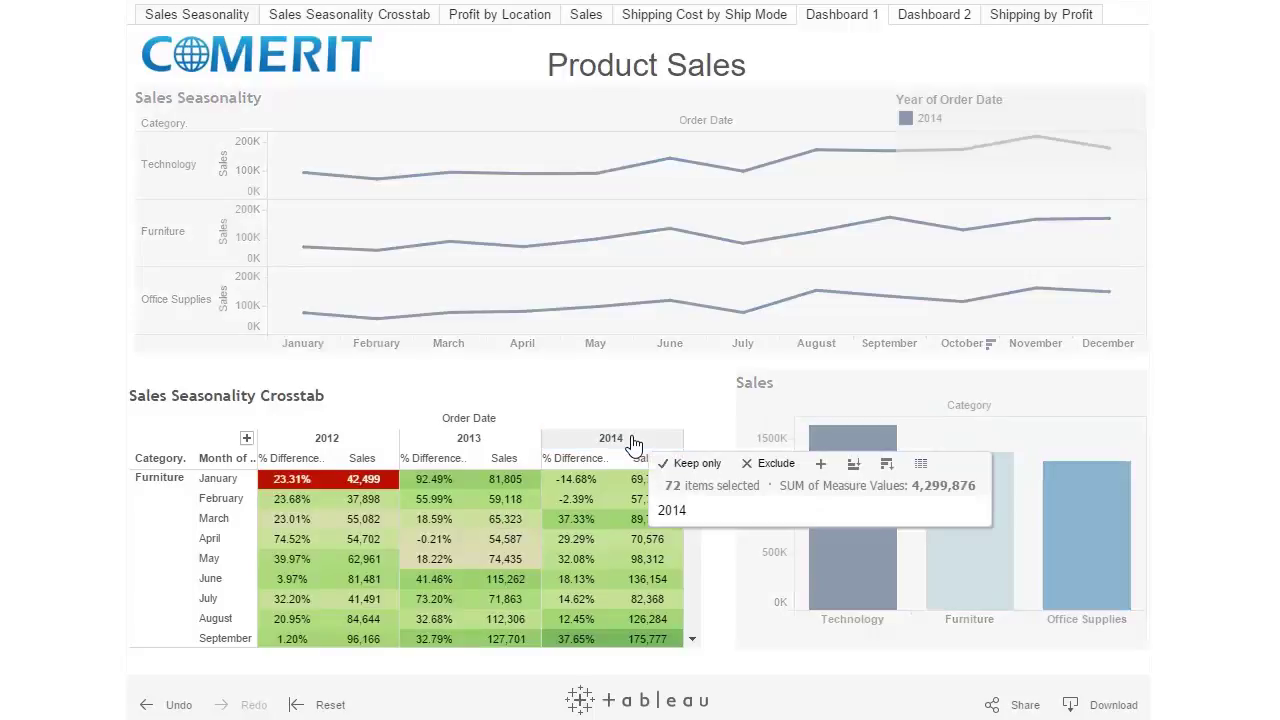
pyautogui.click(647, 421)
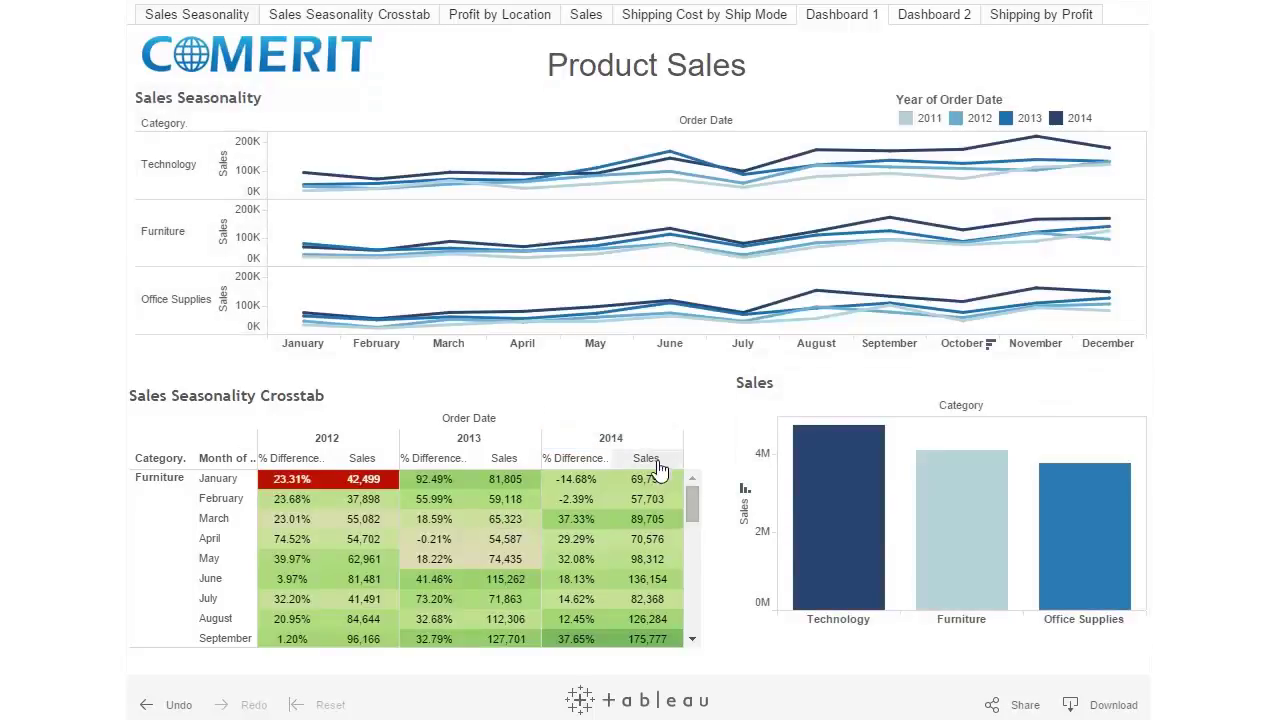
pyautogui.moveTo(652, 487)
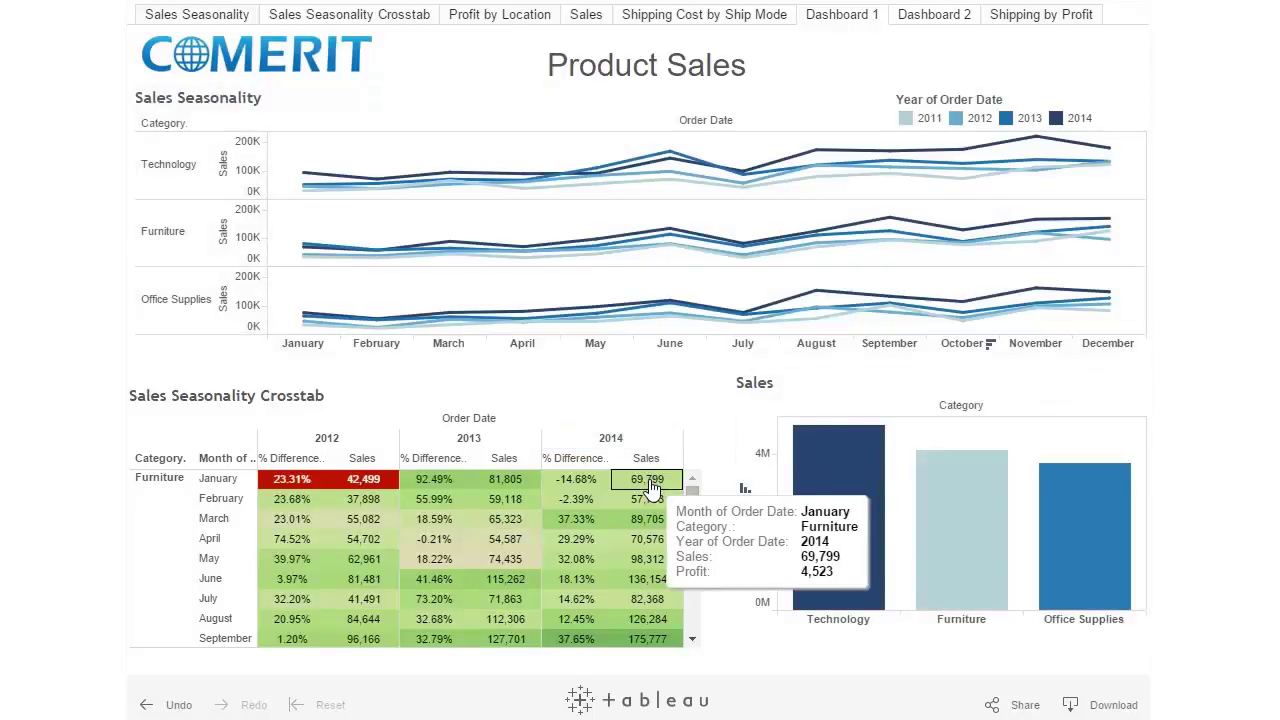
pyautogui.click(652, 487)
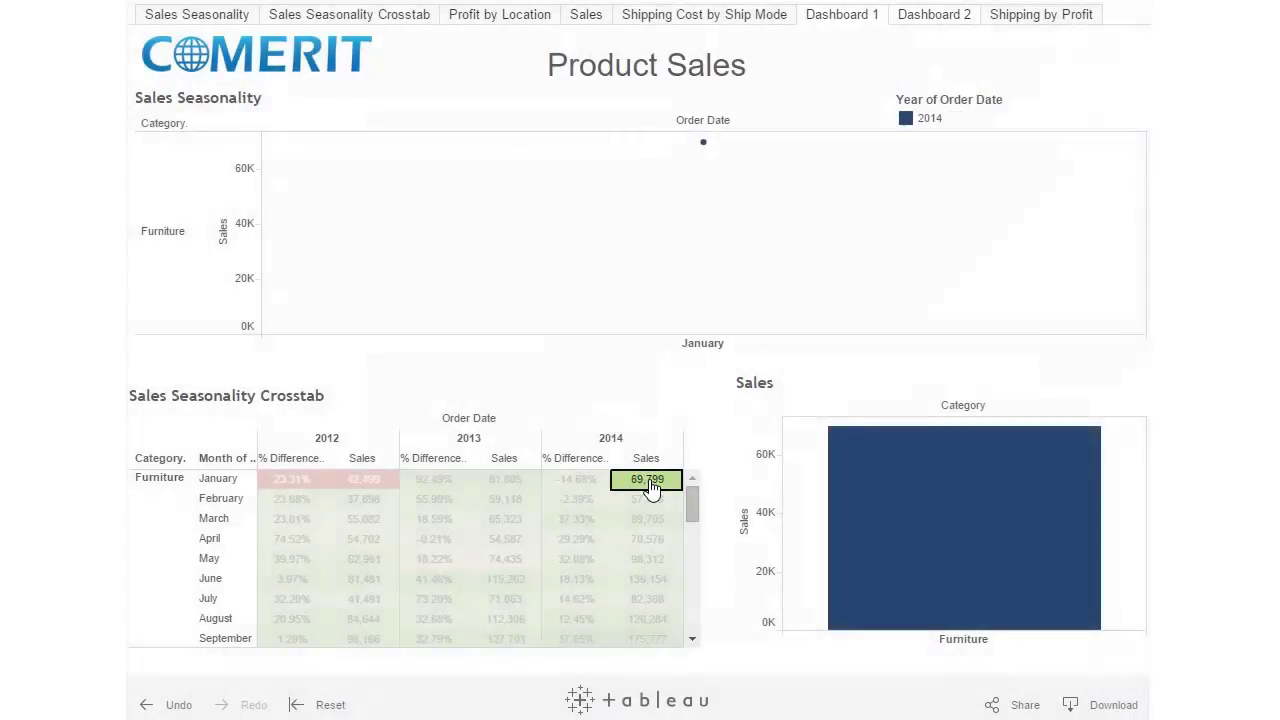
pyautogui.moveTo(656, 494)
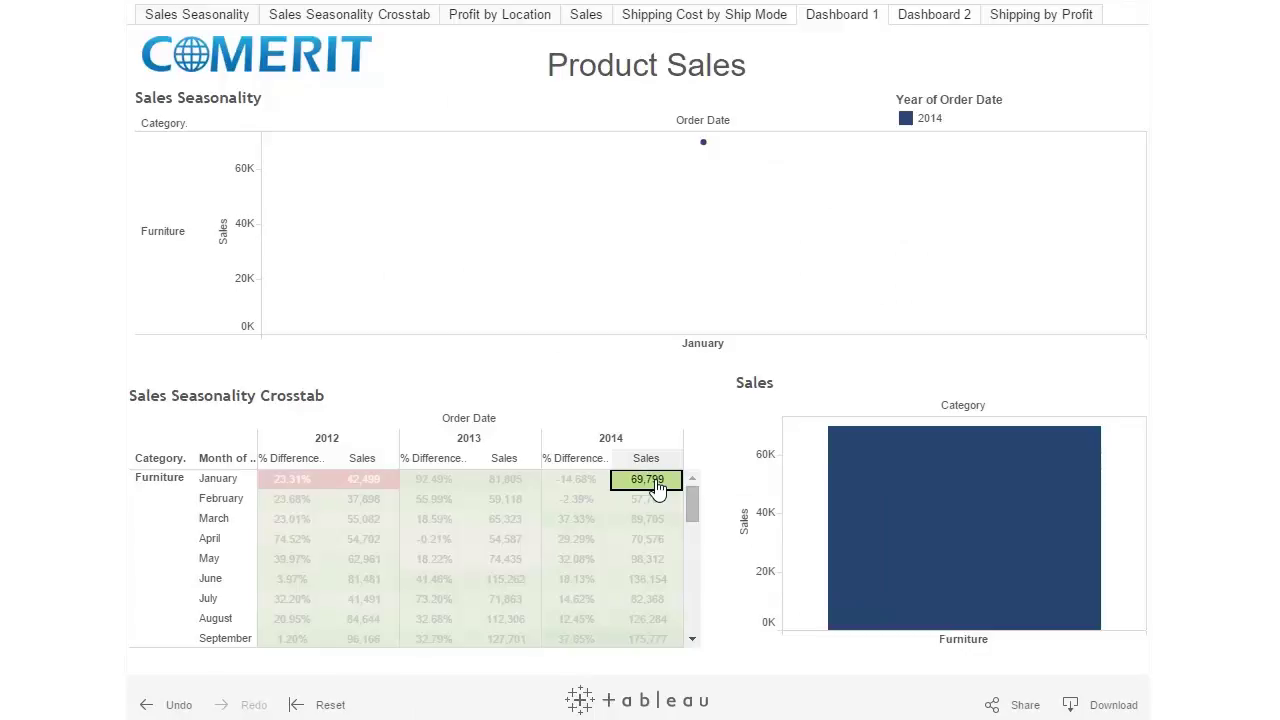
pyautogui.click(320, 700)
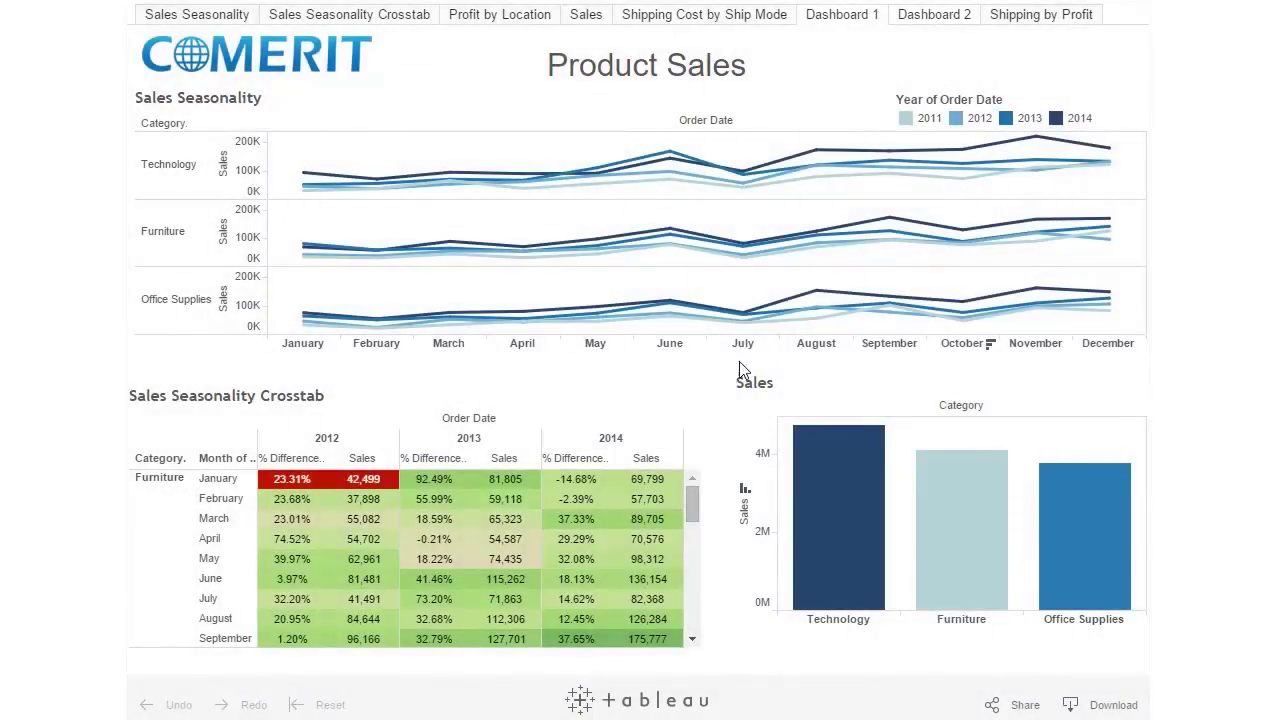
# Select the 2014 column in the crosstab and inspect its 72 underlying data rows.
pyautogui.click(612, 440)
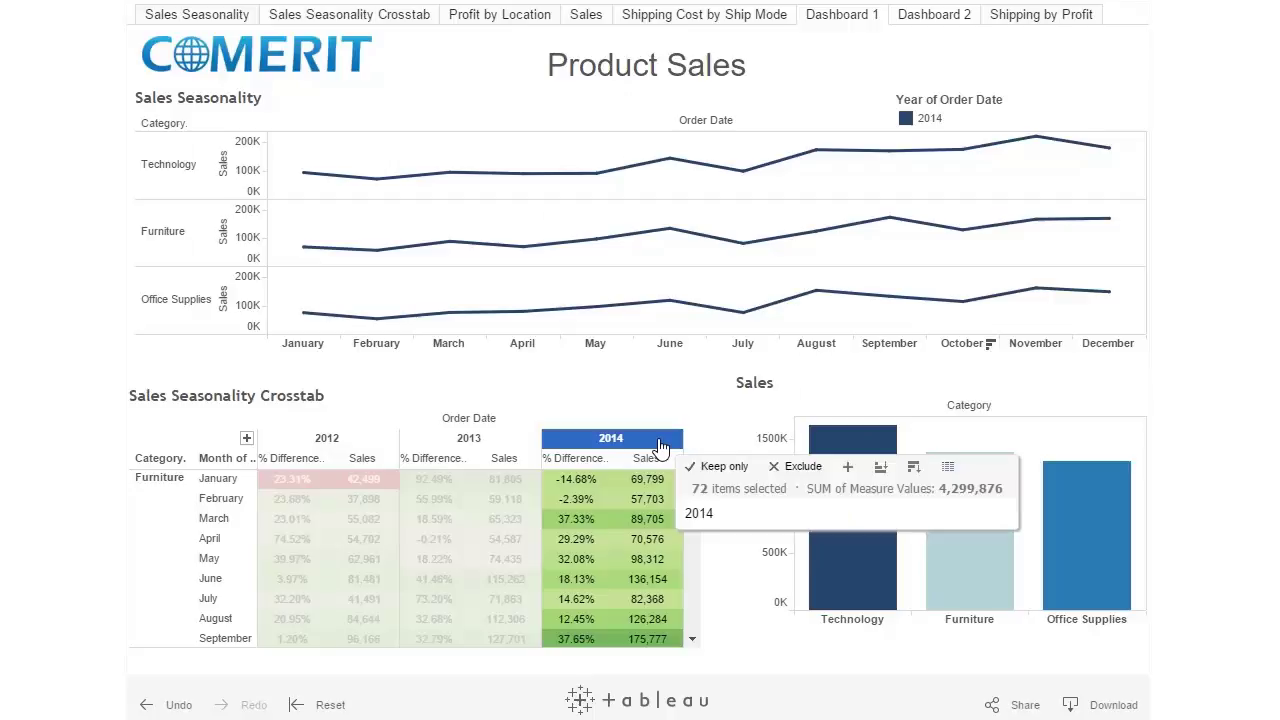
pyautogui.click(948, 468)
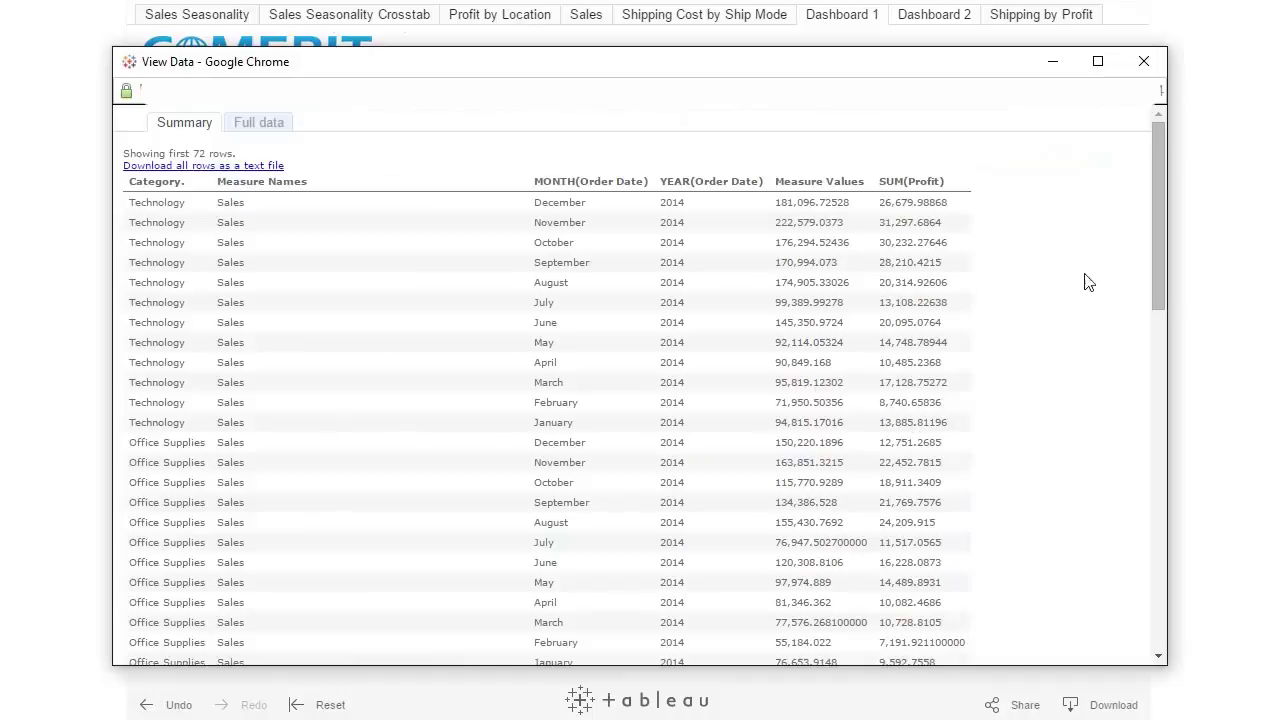
pyautogui.moveTo(1160, 174)
pyautogui.mouseDown()
pyautogui.moveTo(1156, 370)
pyautogui.moveTo(1155, 160)
pyautogui.mouseUp()
pyautogui.click(1158, 60)
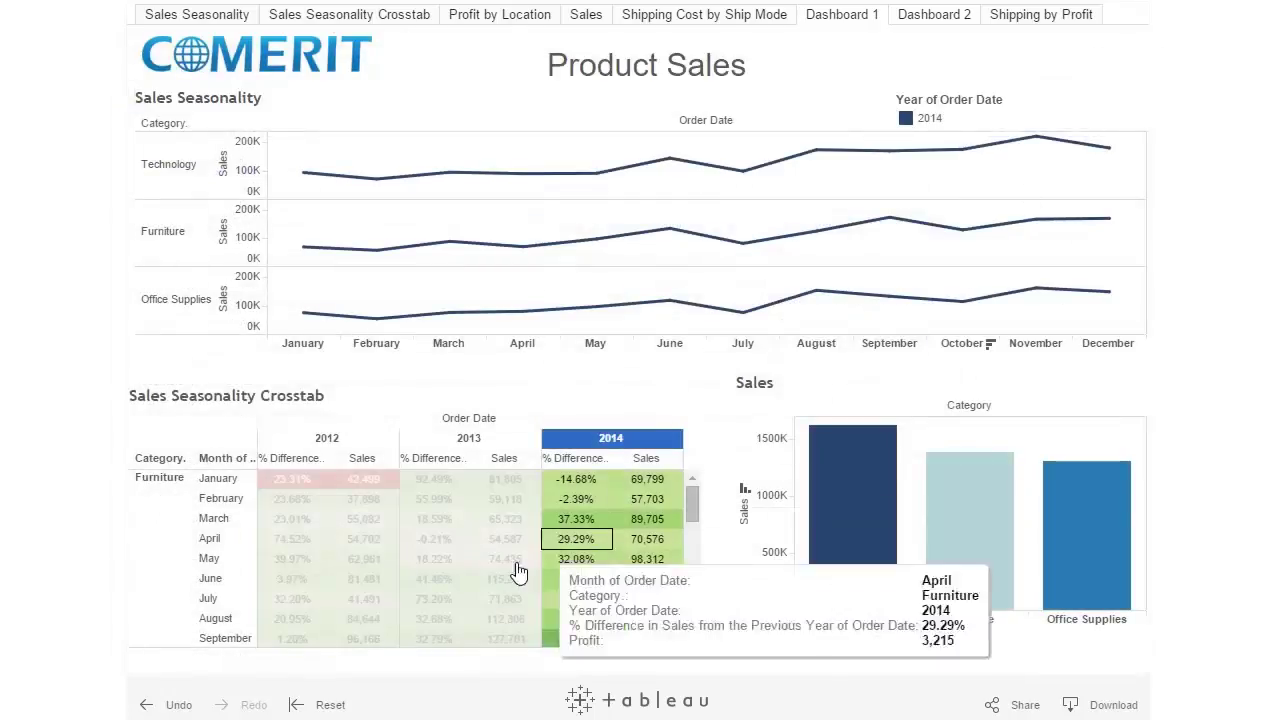
# Reset Dashboard 1, then on the Profit and Shipping Cost map highlight and clear California.
pyautogui.click(318, 704)
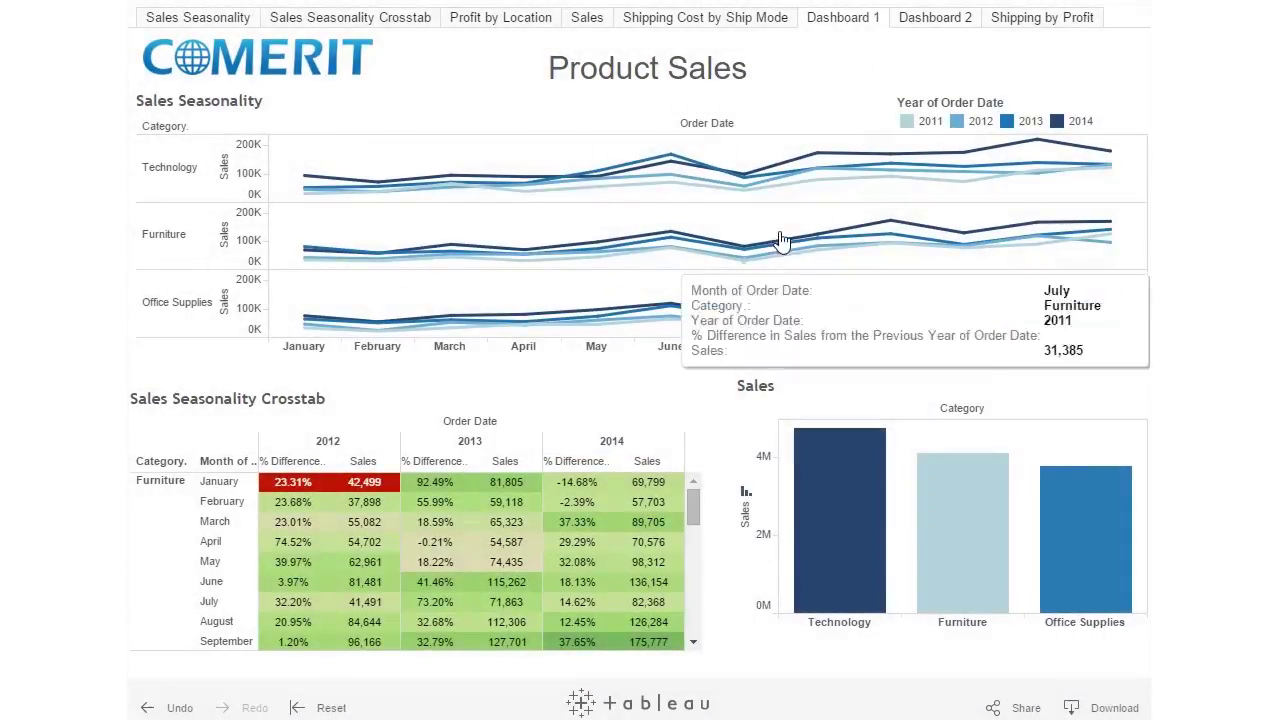
pyautogui.click(935, 18)
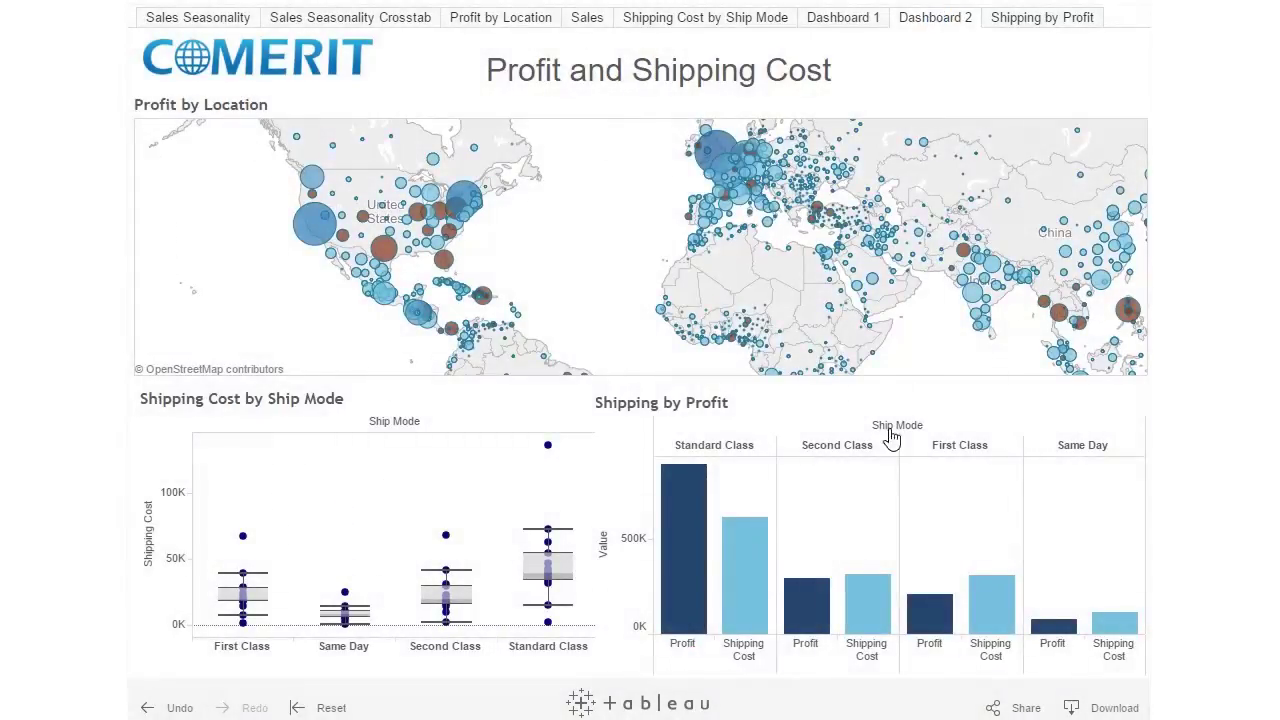
pyautogui.click(157, 205)
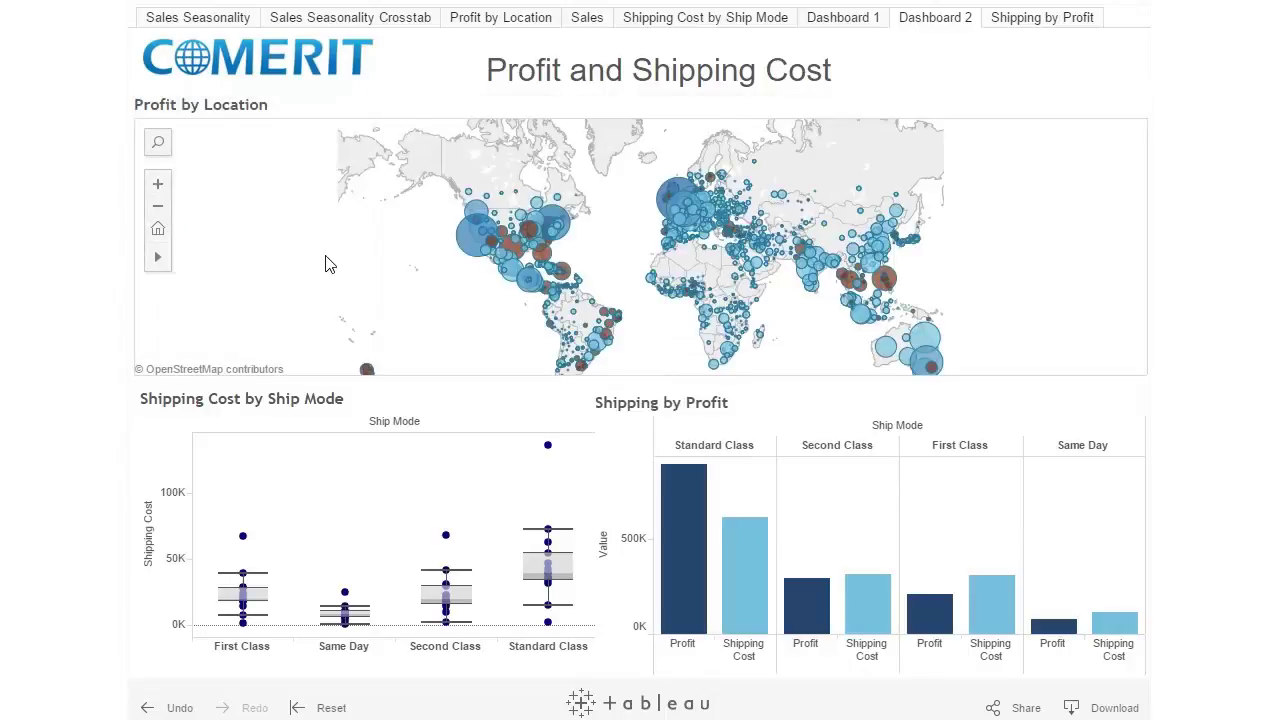
pyautogui.moveTo(325, 263); pyautogui.dragTo(314, 237)
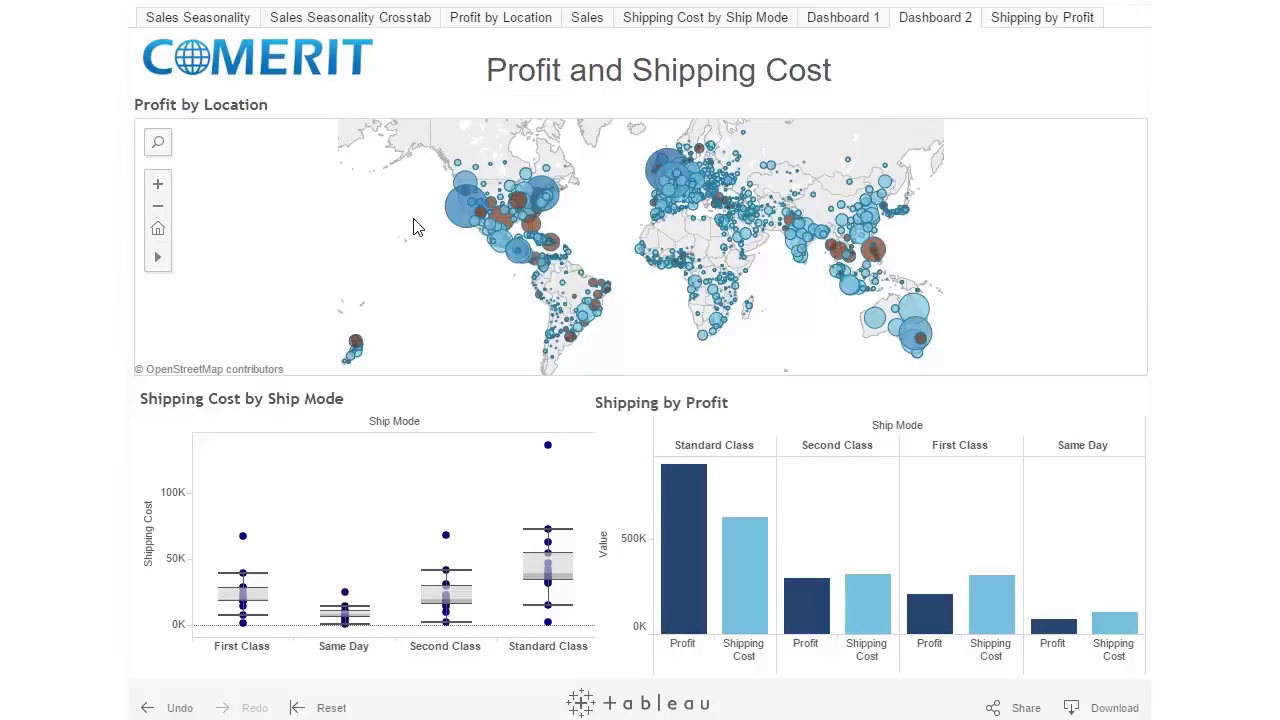
pyautogui.click(158, 185)
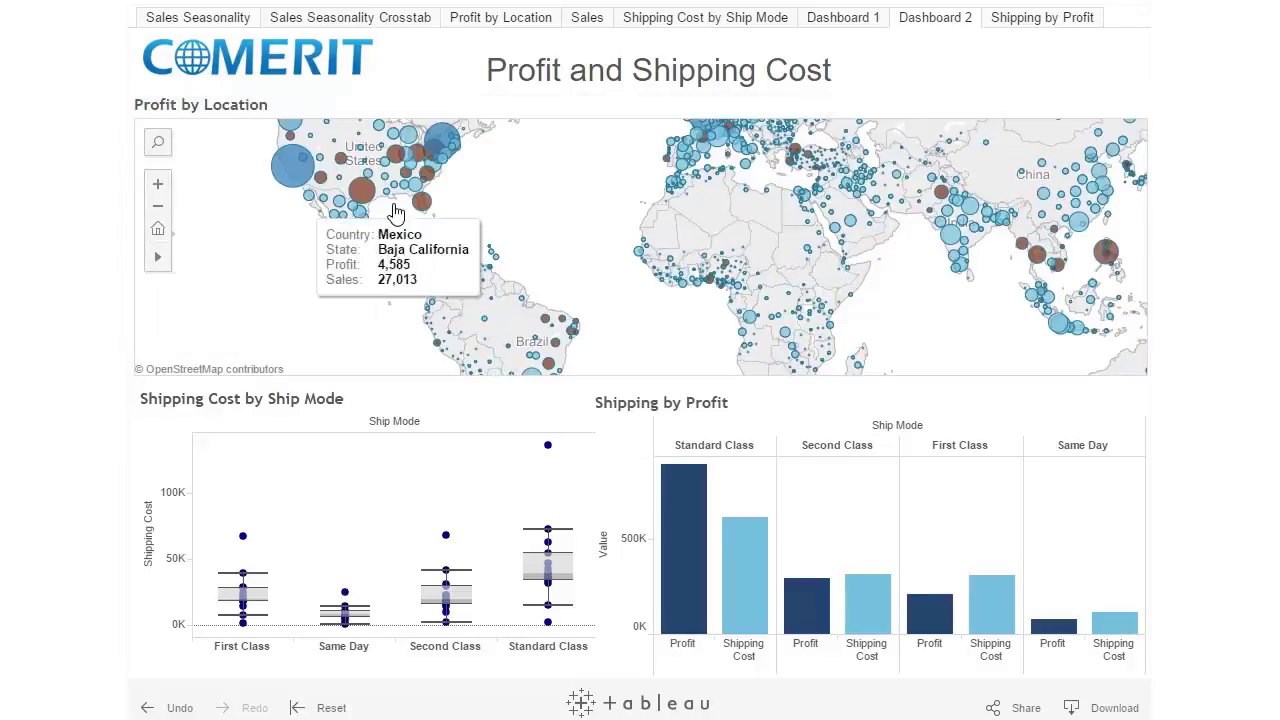
pyautogui.moveTo(514, 189); pyautogui.dragTo(538, 228)
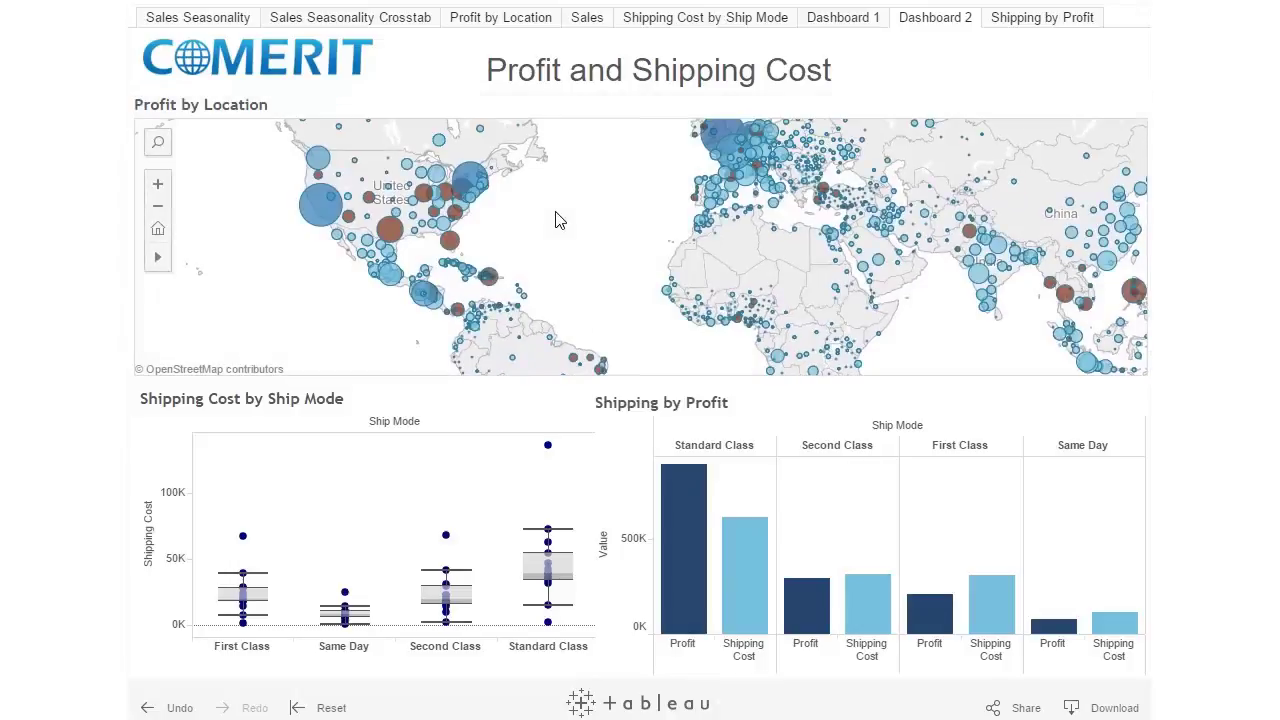
pyautogui.click(316, 207)
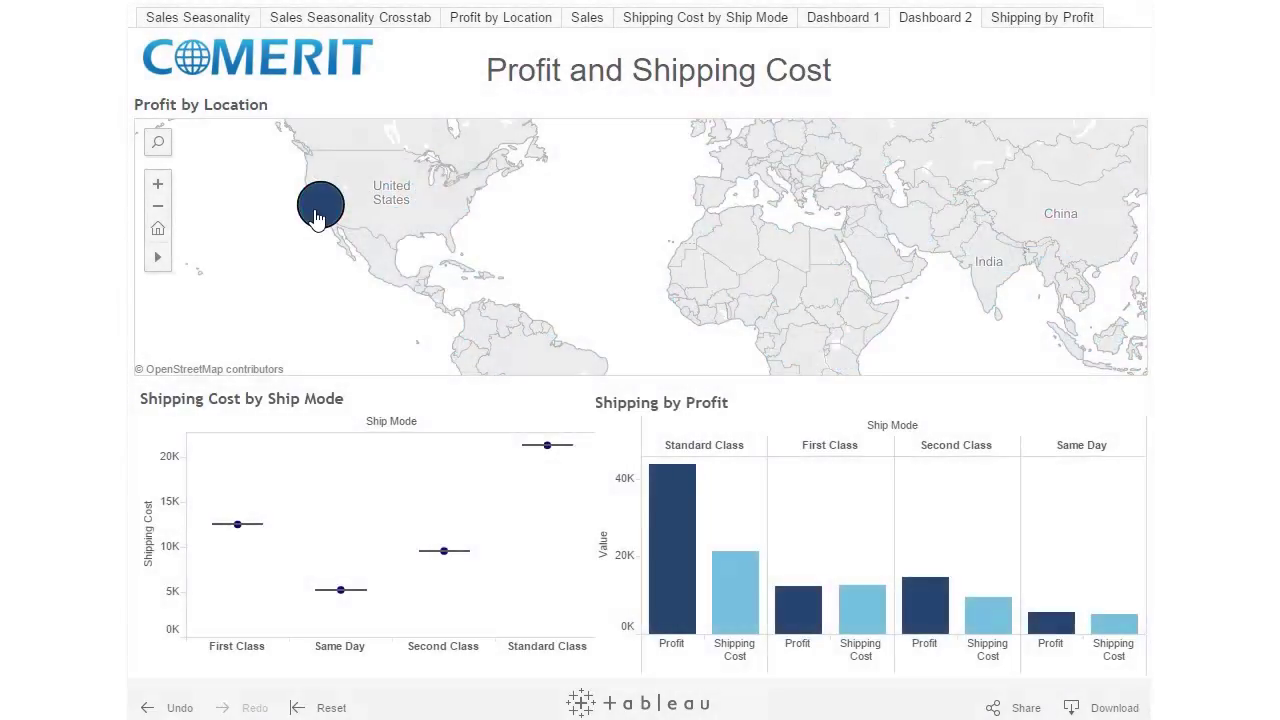
pyautogui.click(276, 281)
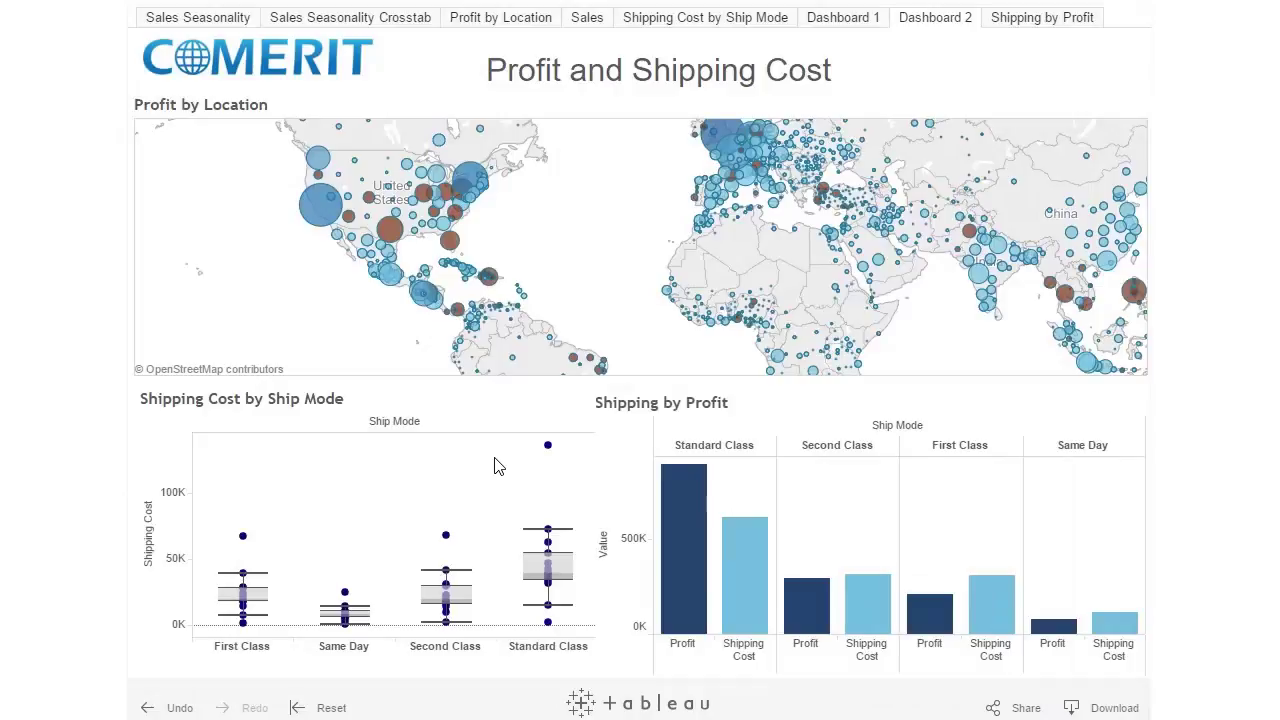
# Inspect the Standard Class outlier, clear it, then filter the dashboard to Texas.
pyautogui.click(547, 445)
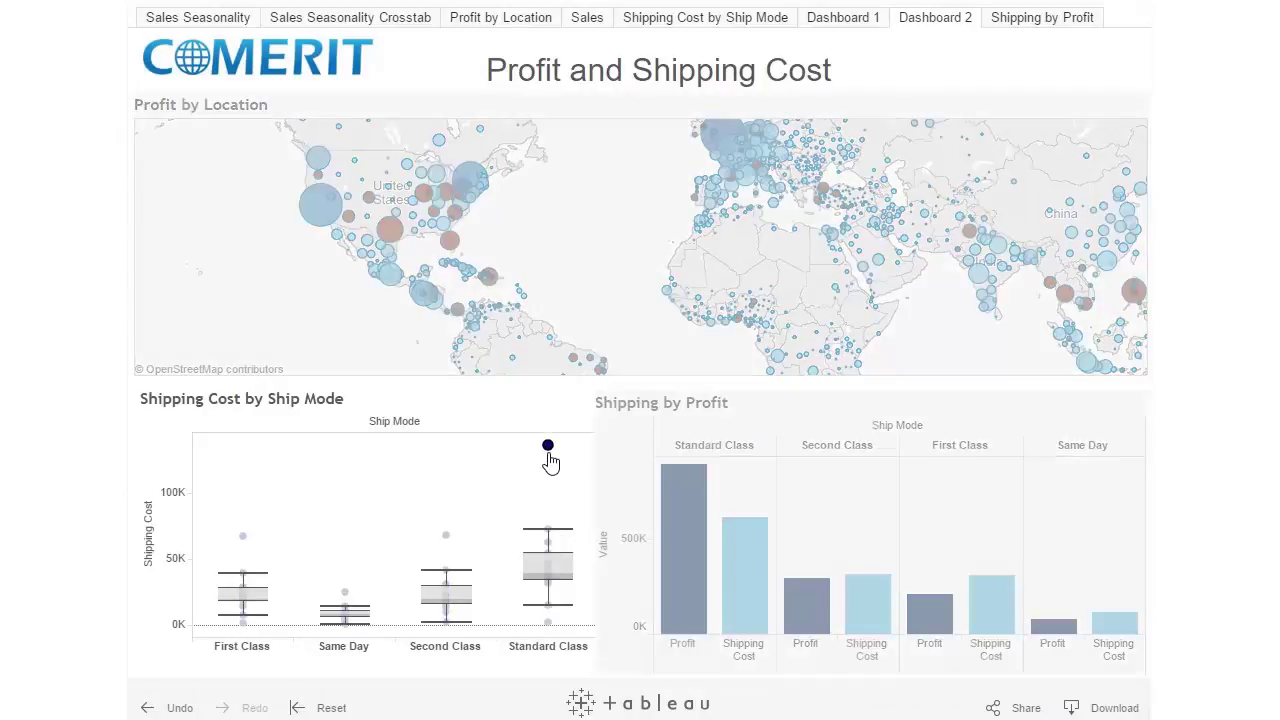
pyautogui.moveTo(618, 262); pyautogui.dragTo(646, 286)
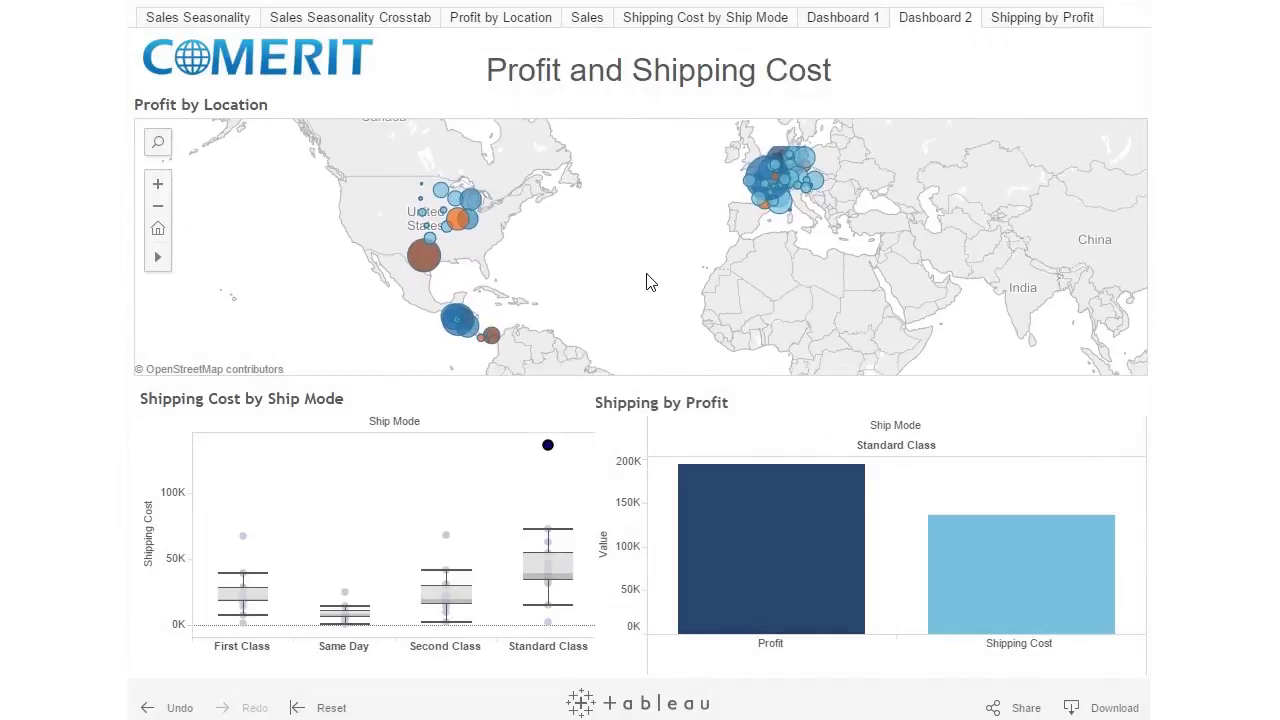
pyautogui.click(510, 470)
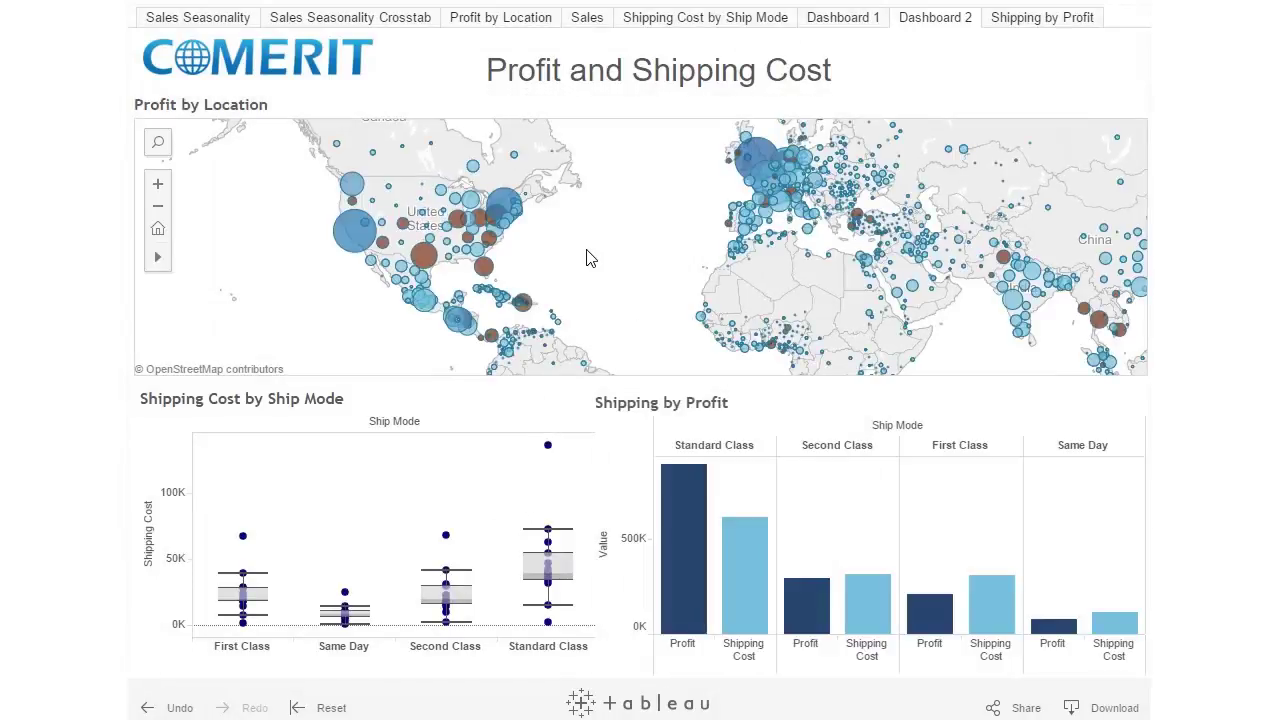
pyautogui.moveTo(428, 260)
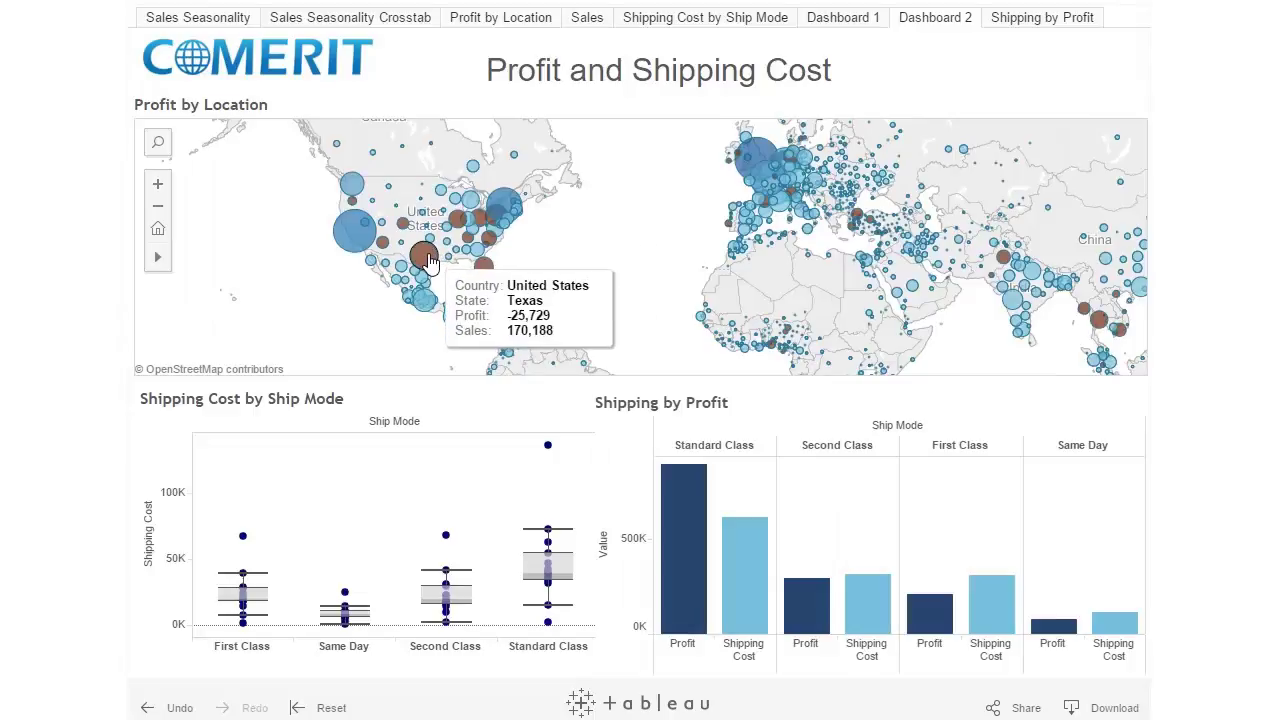
pyautogui.click(426, 258)
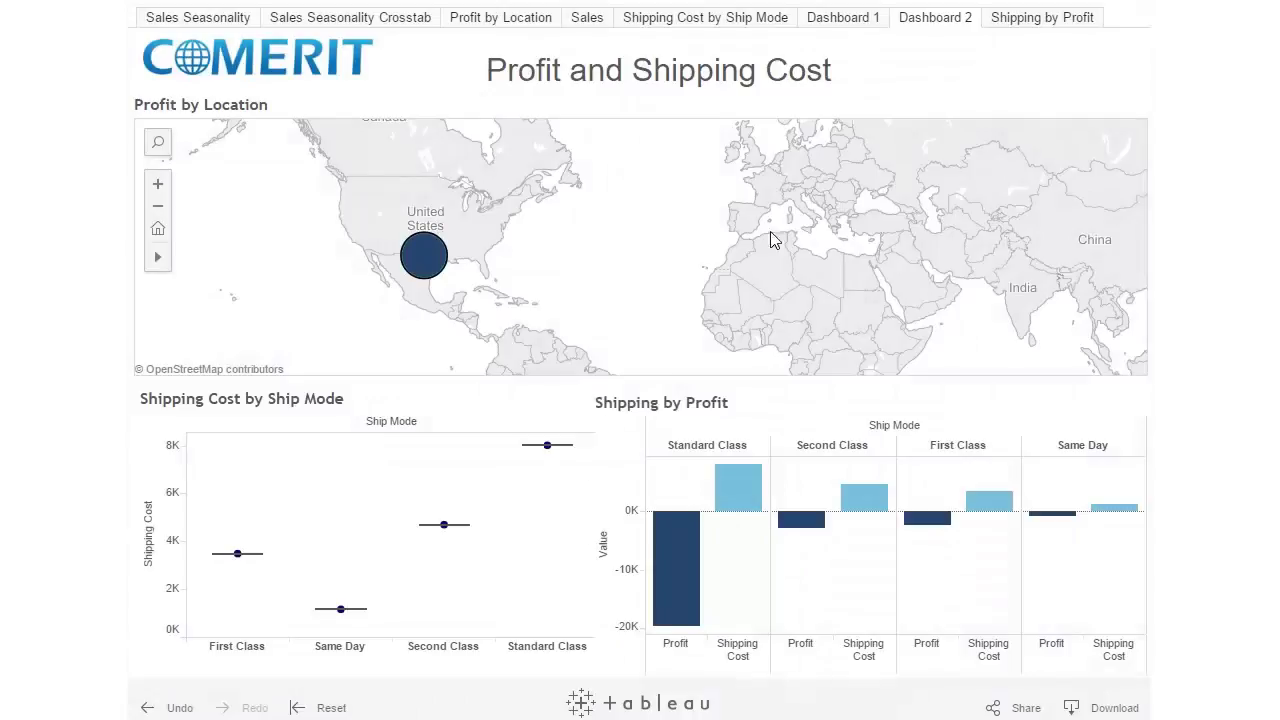
pyautogui.click(858, 17)
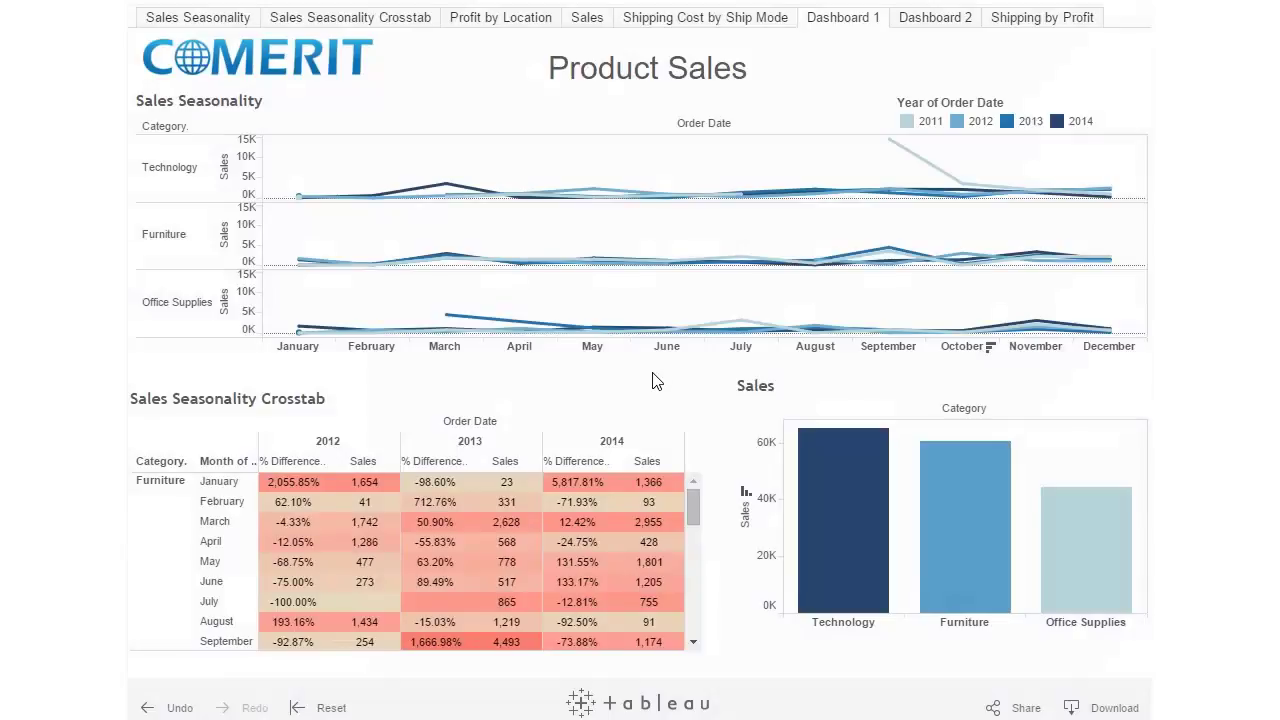
# Select the Office Supplies bar in the Sales chart and keep only that category.
pyautogui.moveTo(693, 495)
pyautogui.mouseDown()
pyautogui.moveTo(688, 545)
pyautogui.moveTo(698, 503)
pyautogui.mouseUp()
pyautogui.moveTo(839, 485)
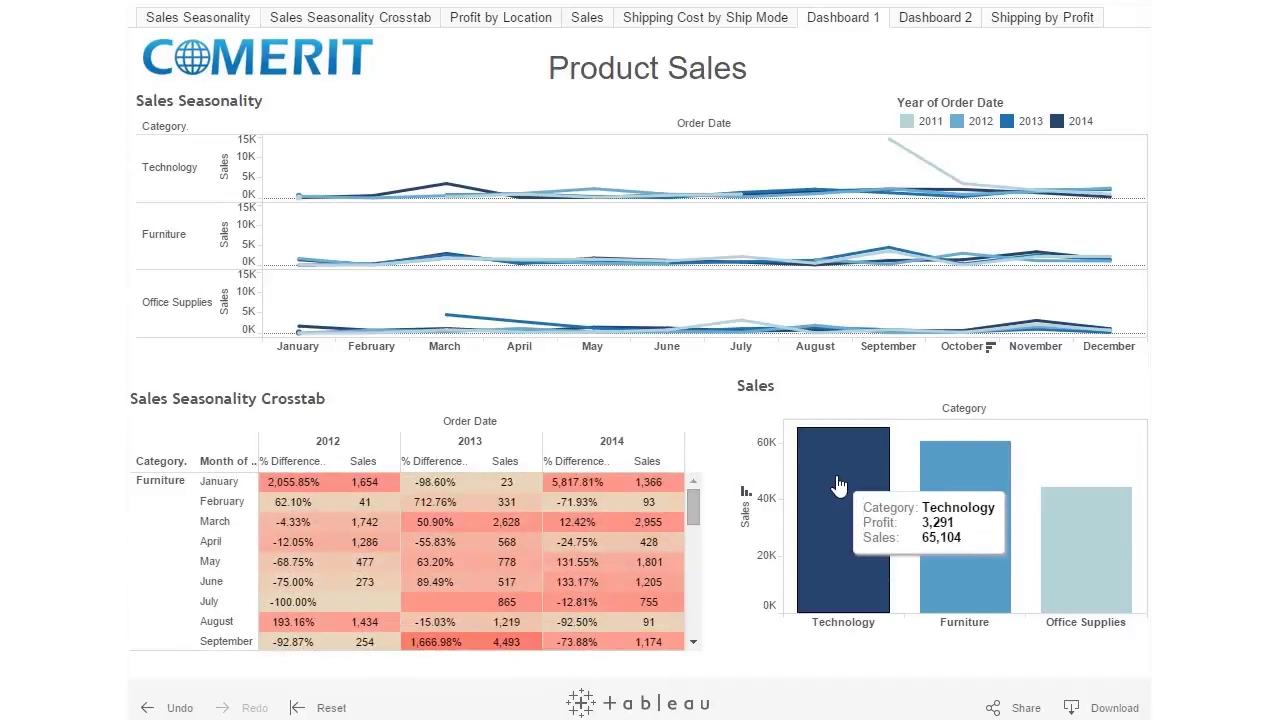
pyautogui.moveTo(1094, 527)
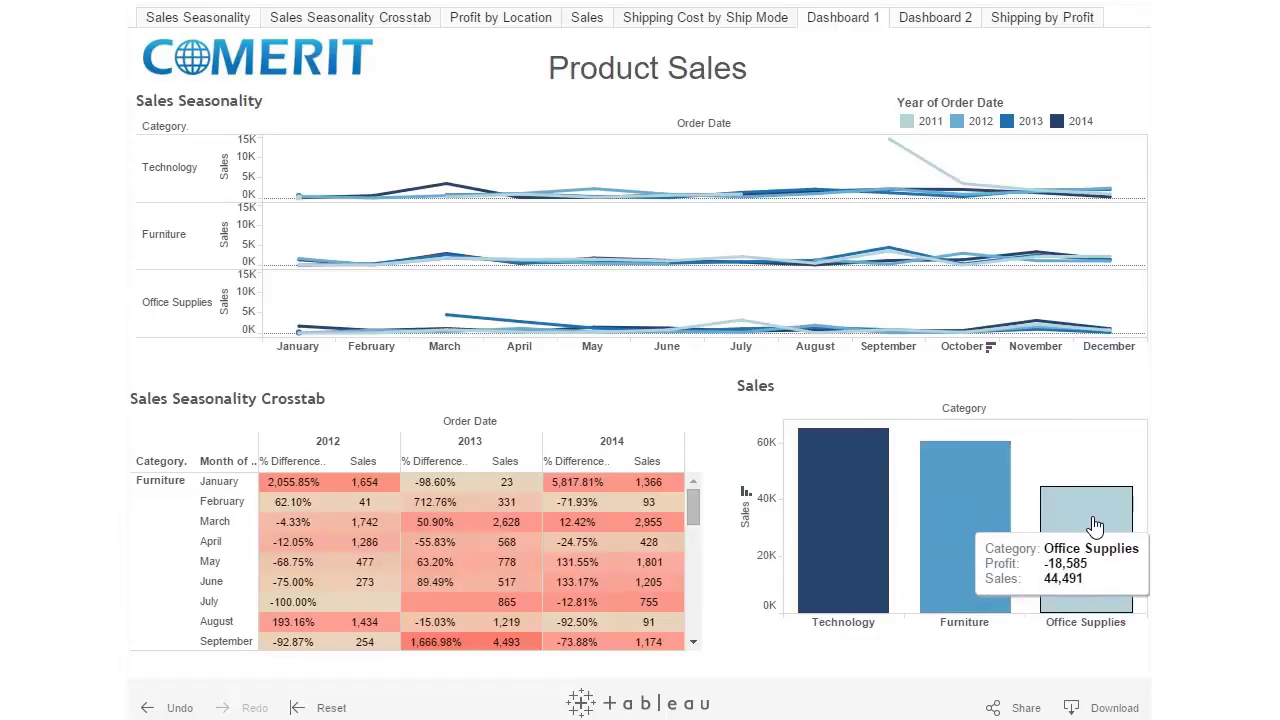
pyautogui.click(1094, 522)
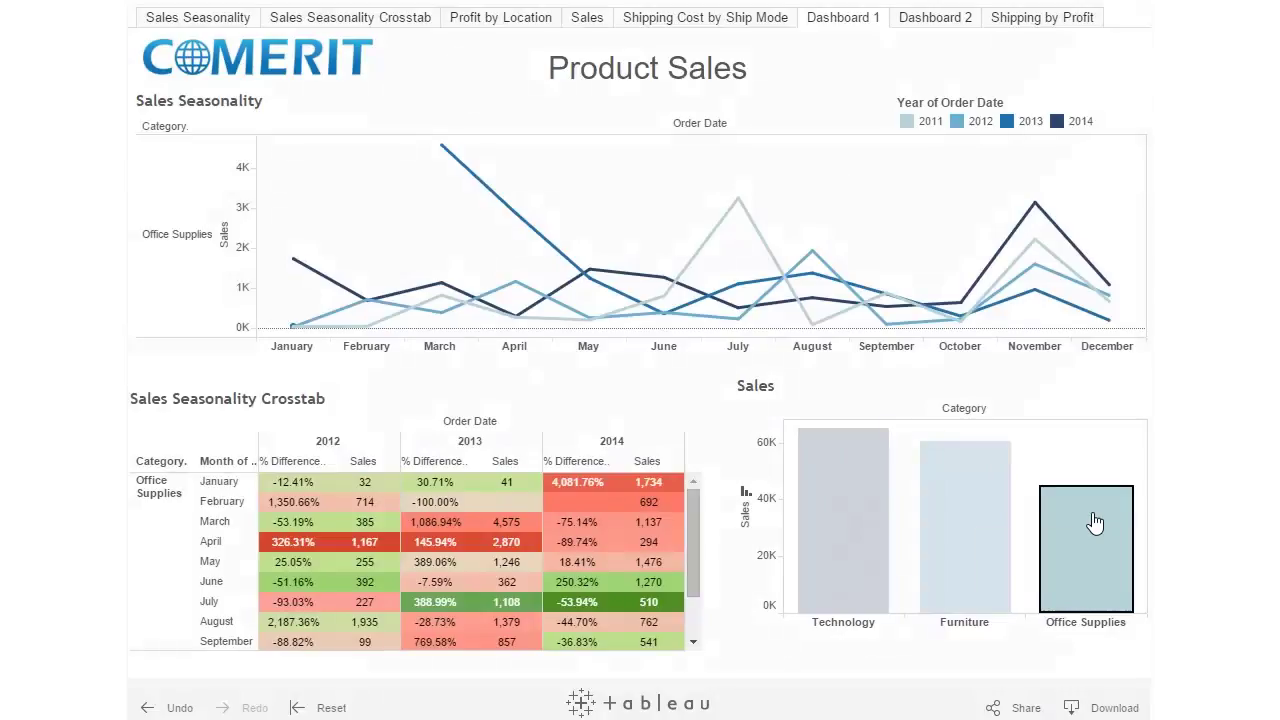
pyautogui.moveTo(1095, 522)
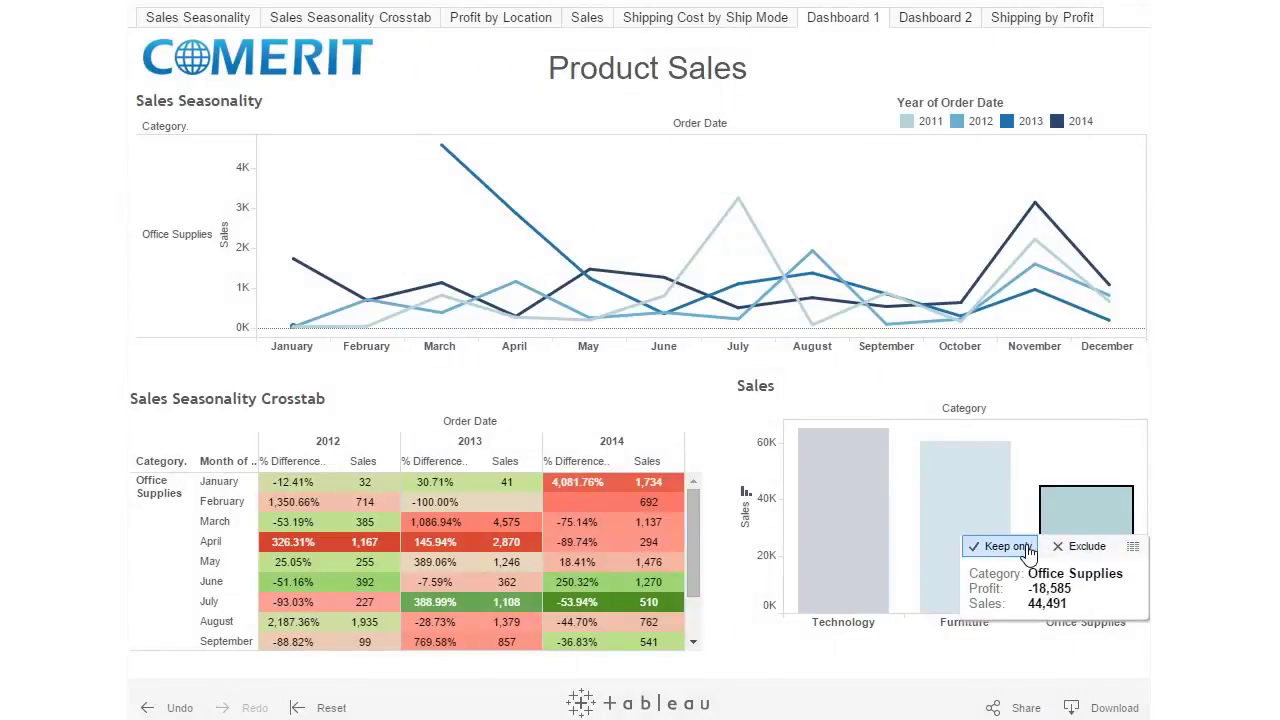
pyautogui.click(1005, 546)
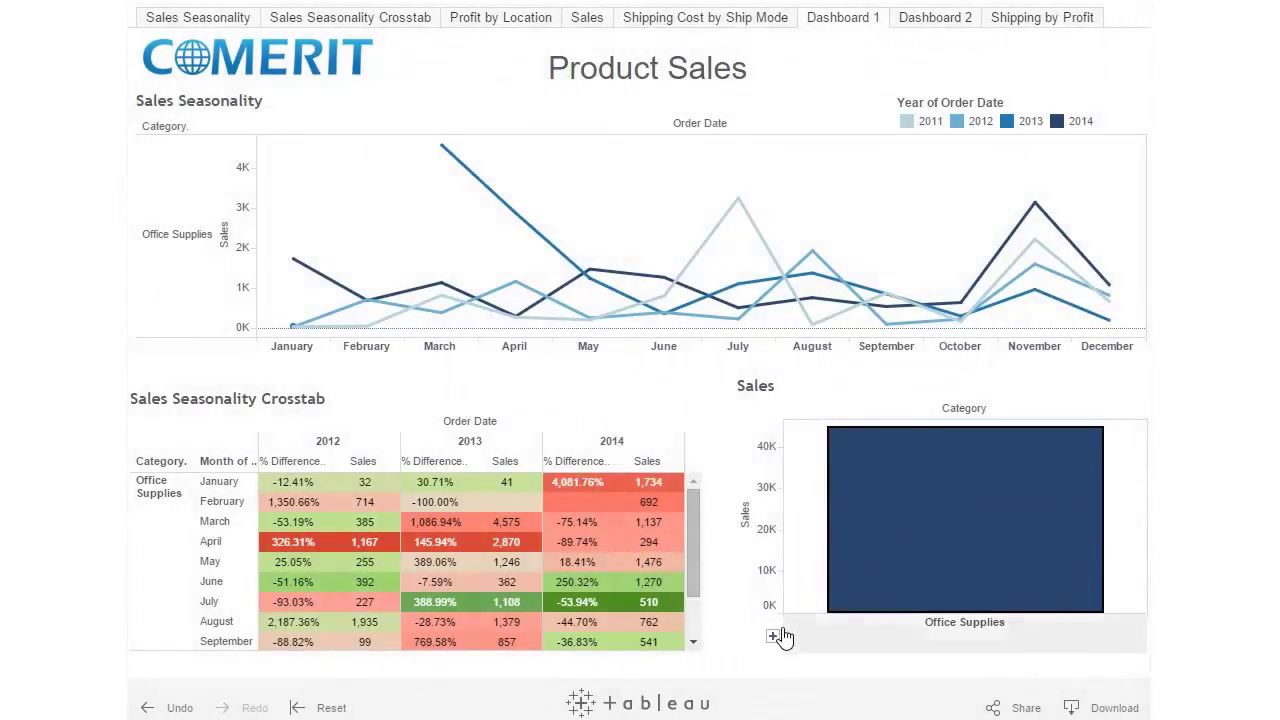
# Drill Office Supplies into sub-categories, keep only Binders, then drill to binder product names.
pyautogui.click(778, 636)
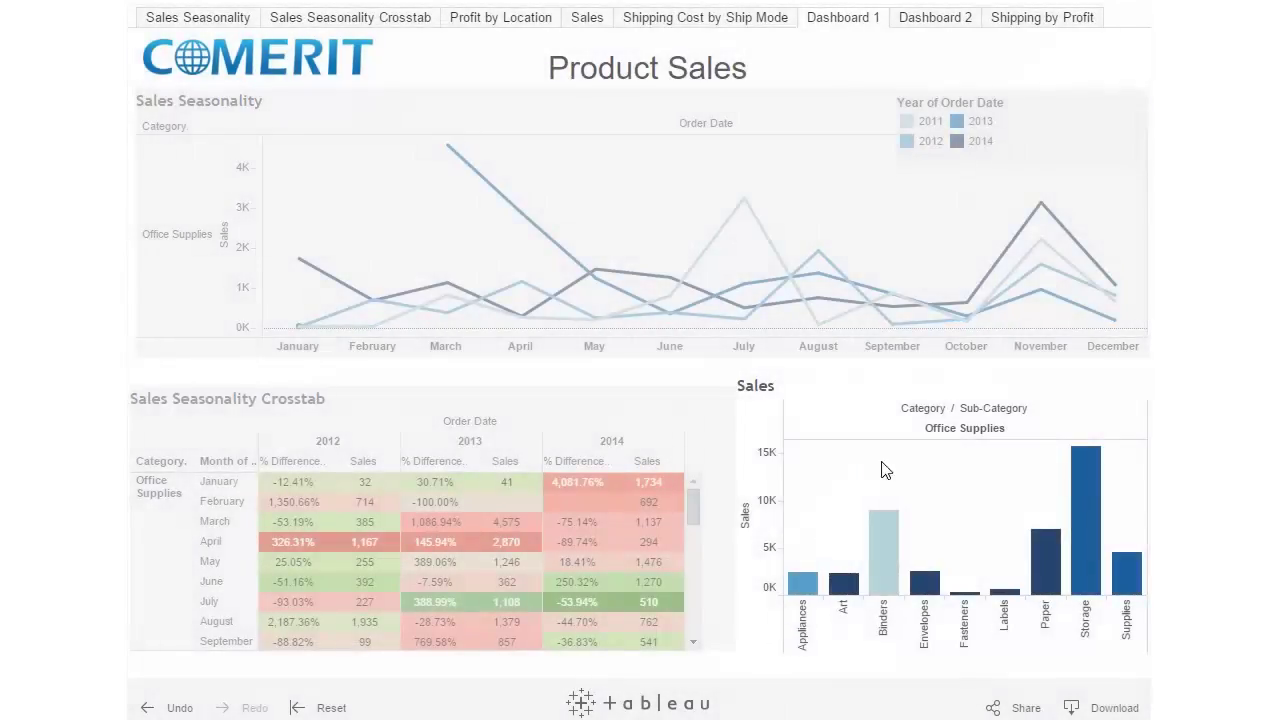
pyautogui.moveTo(884, 541)
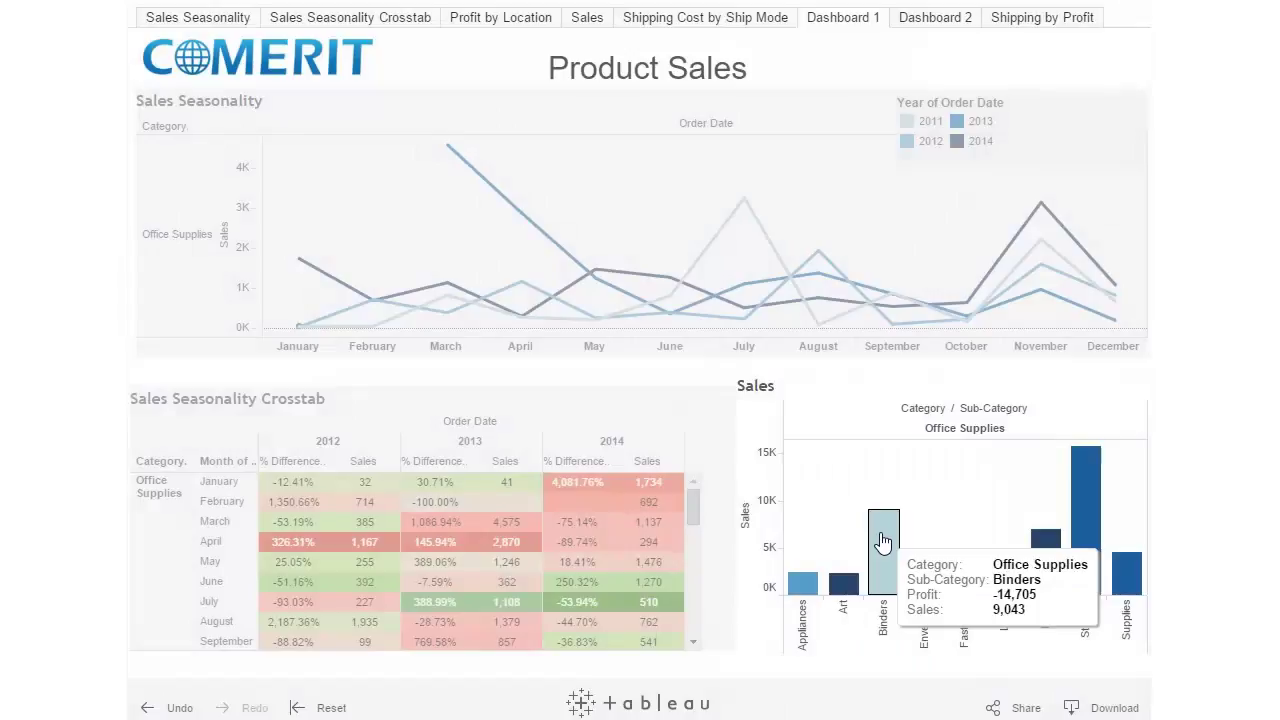
pyautogui.moveTo(1085, 481)
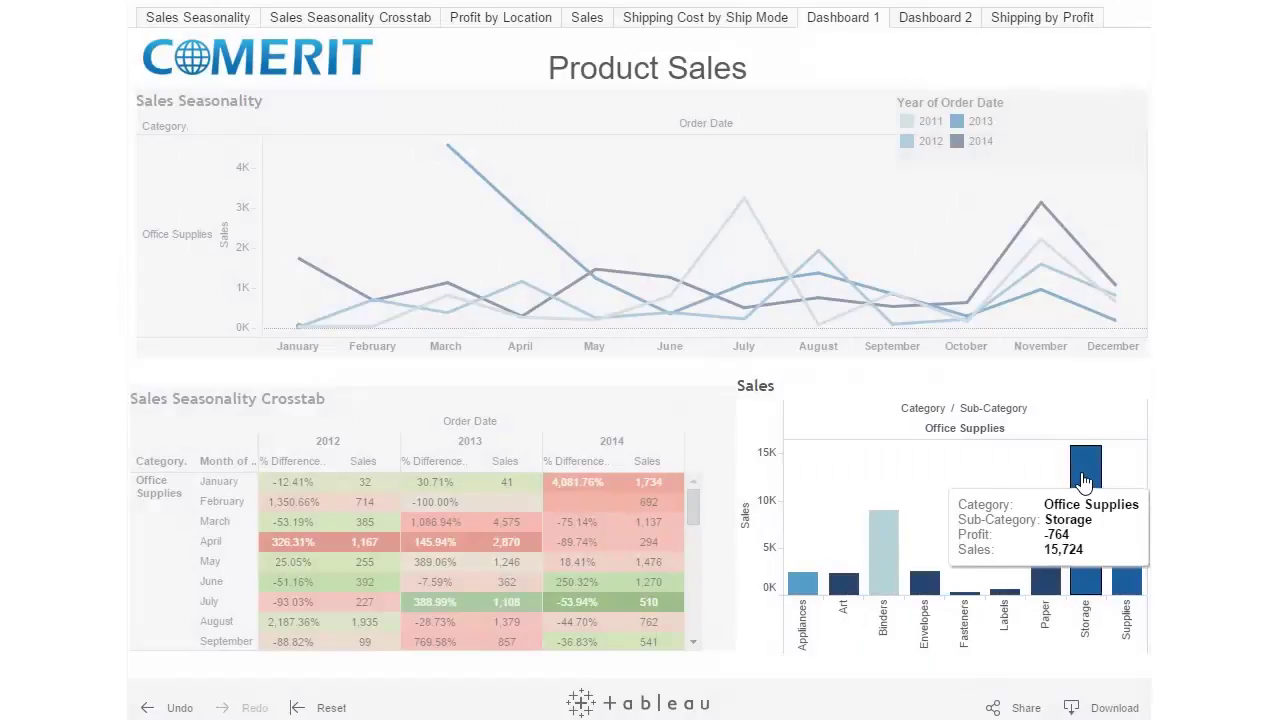
pyautogui.click(881, 535)
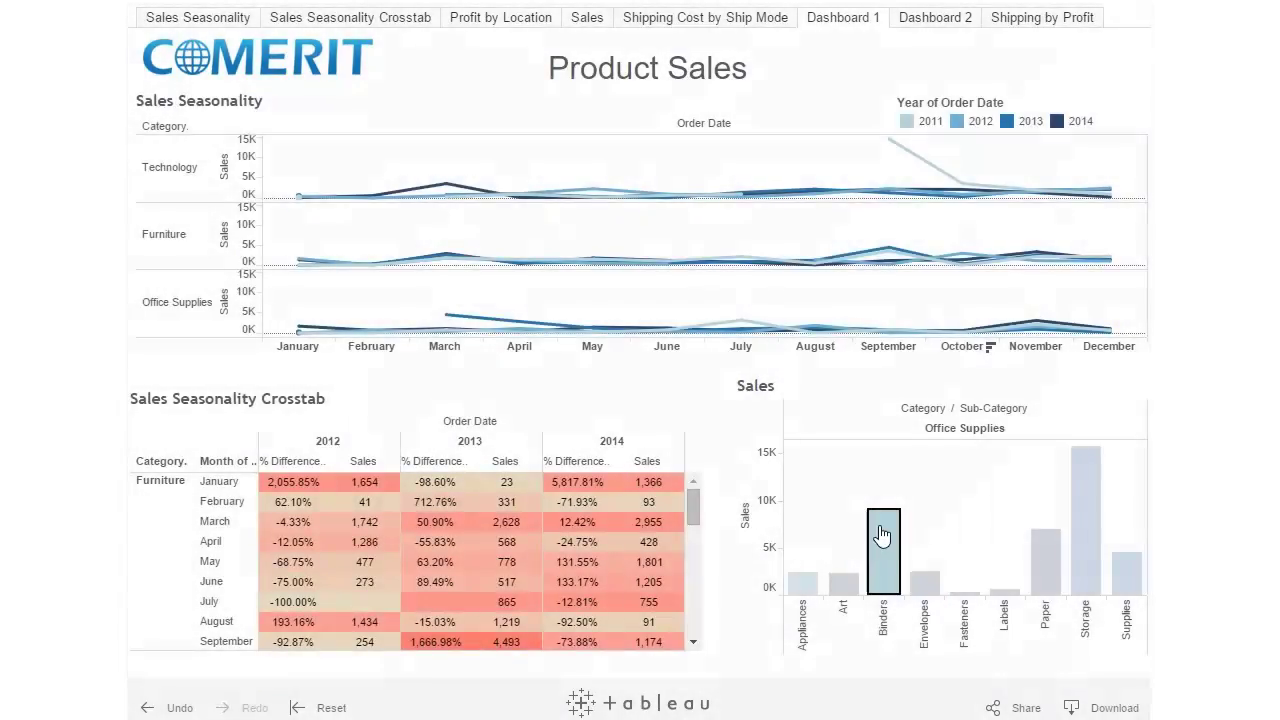
pyautogui.moveTo(886, 538)
pyautogui.click(851, 529)
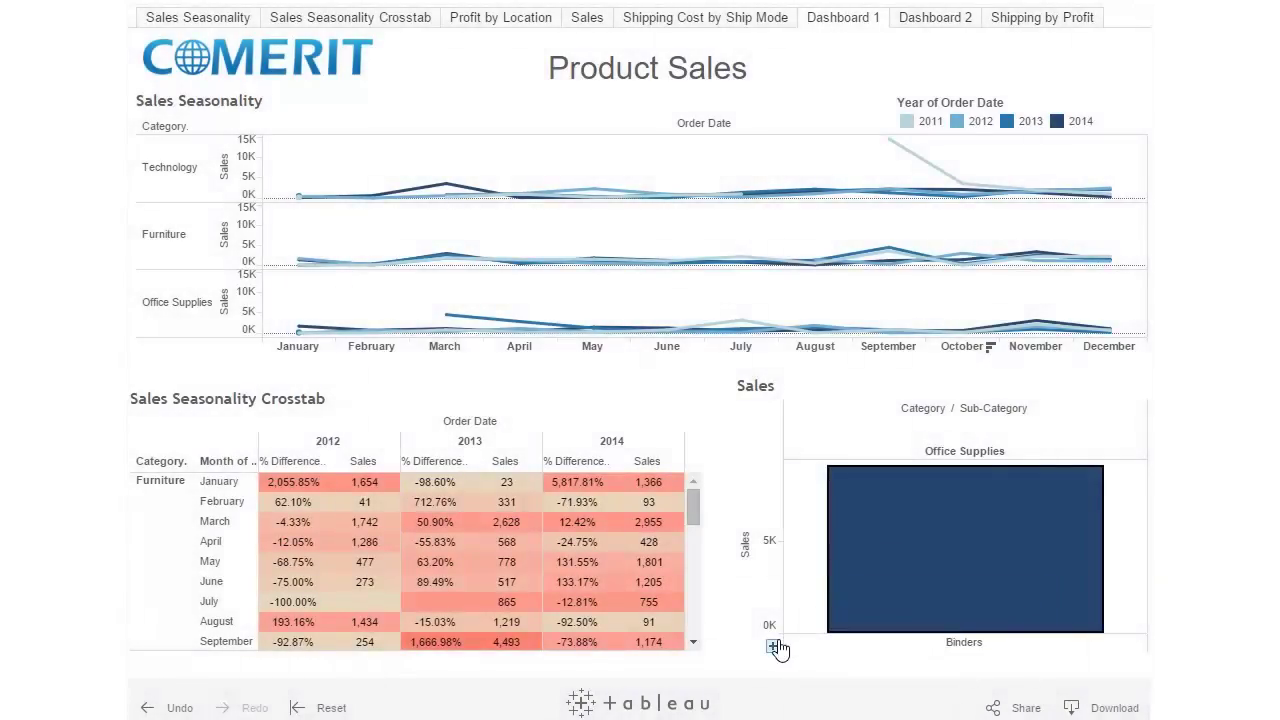
pyautogui.click(777, 640)
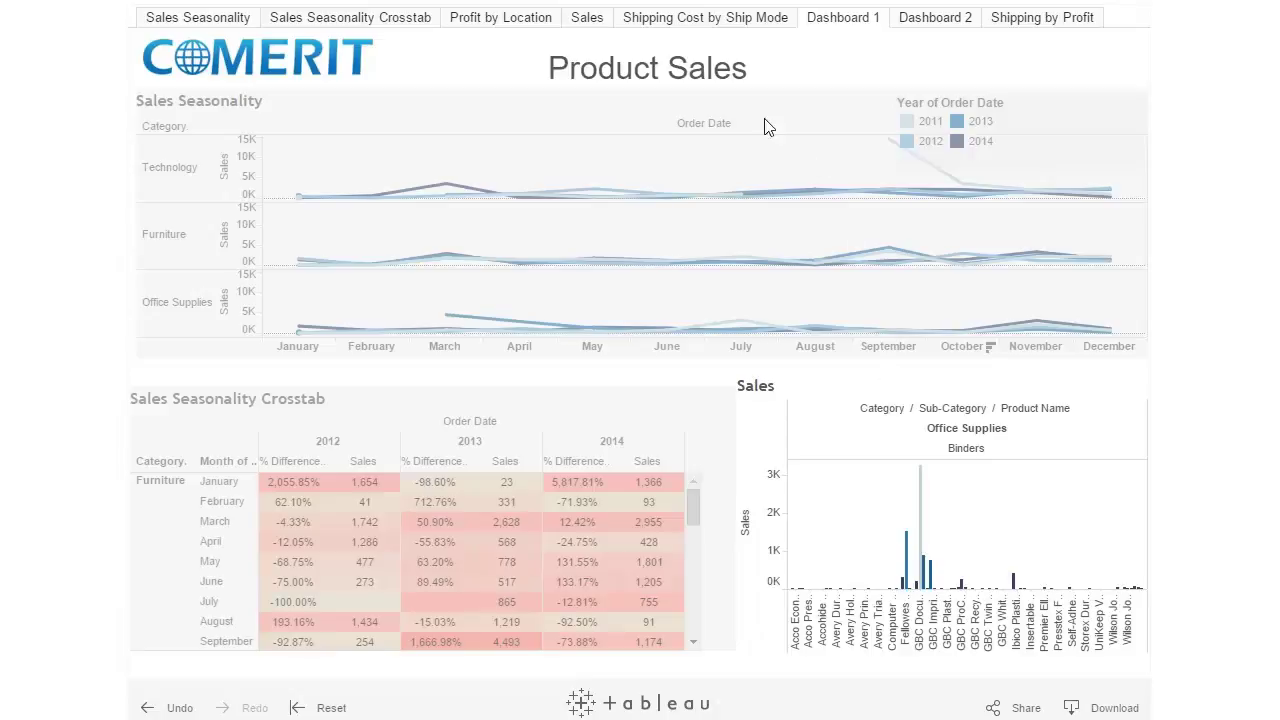
# On the Sales sheet, select 27 Binders product bars and inspect their underlying data.
pyautogui.click(586, 19)
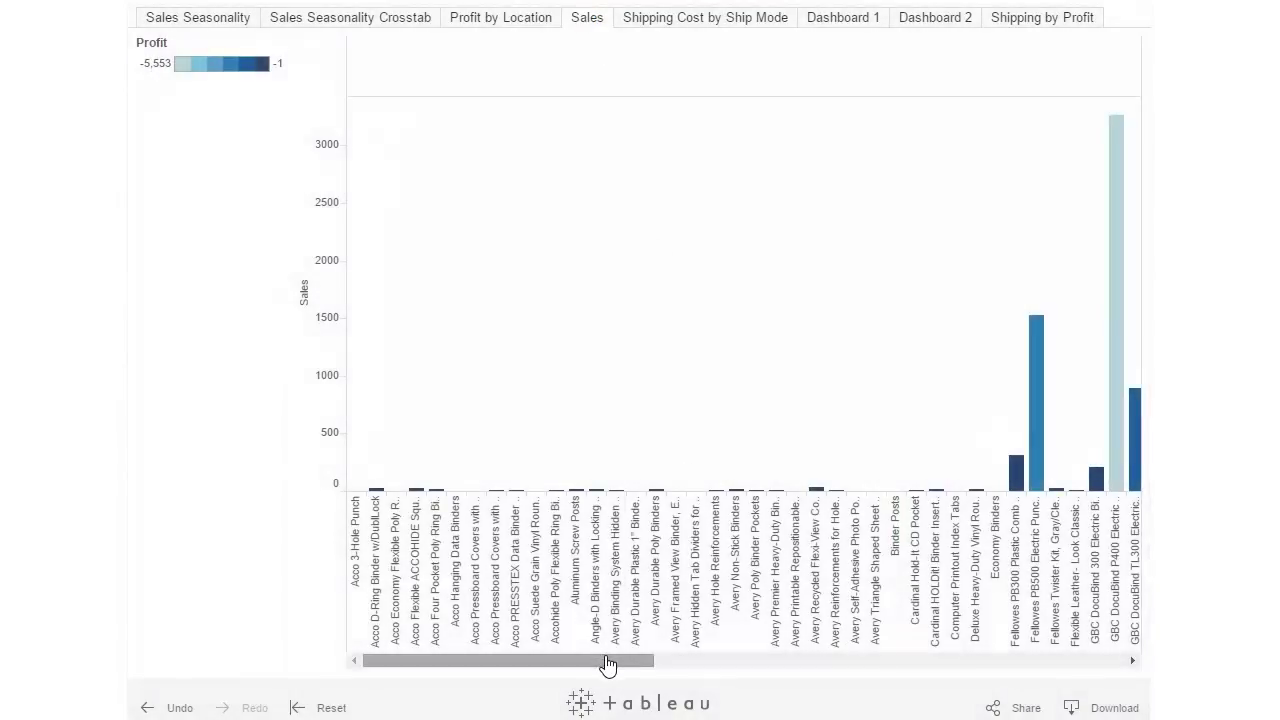
pyautogui.moveTo(606, 662); pyautogui.dragTo(766, 623)
pyautogui.moveTo(668, 250)
pyautogui.moveTo(512, 181); pyautogui.dragTo(1045, 545)
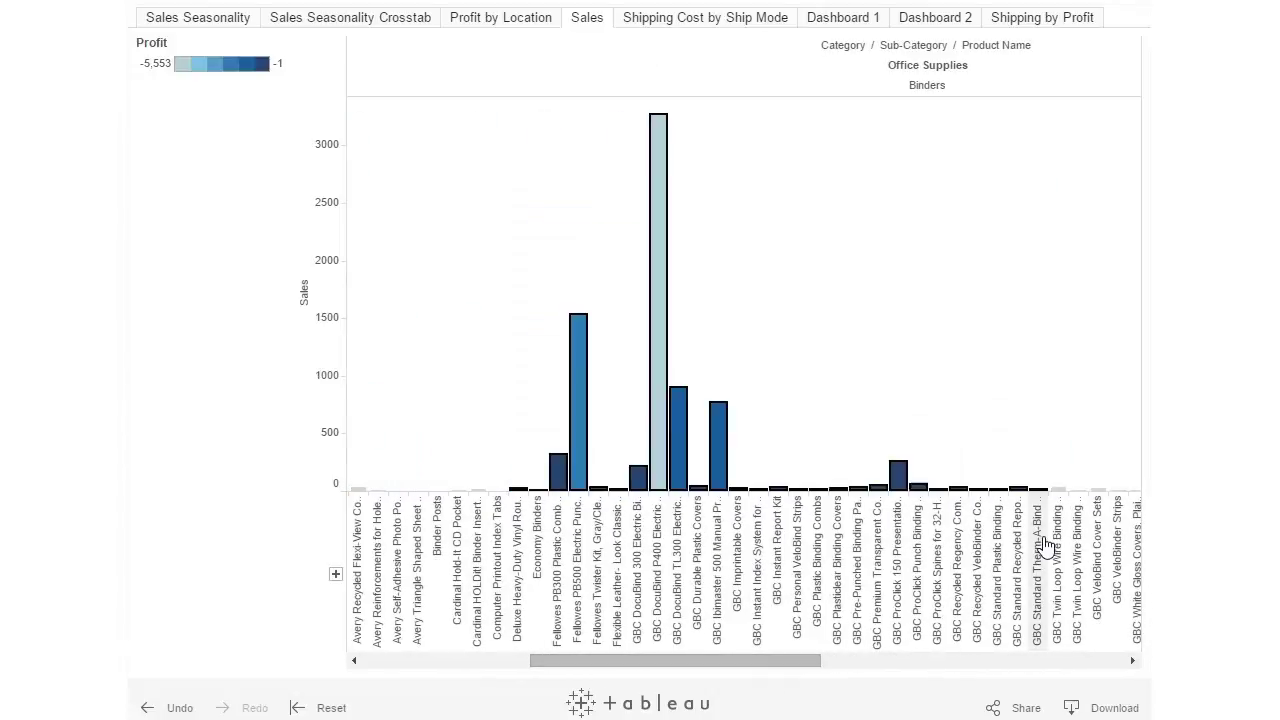
pyautogui.moveTo(902, 483)
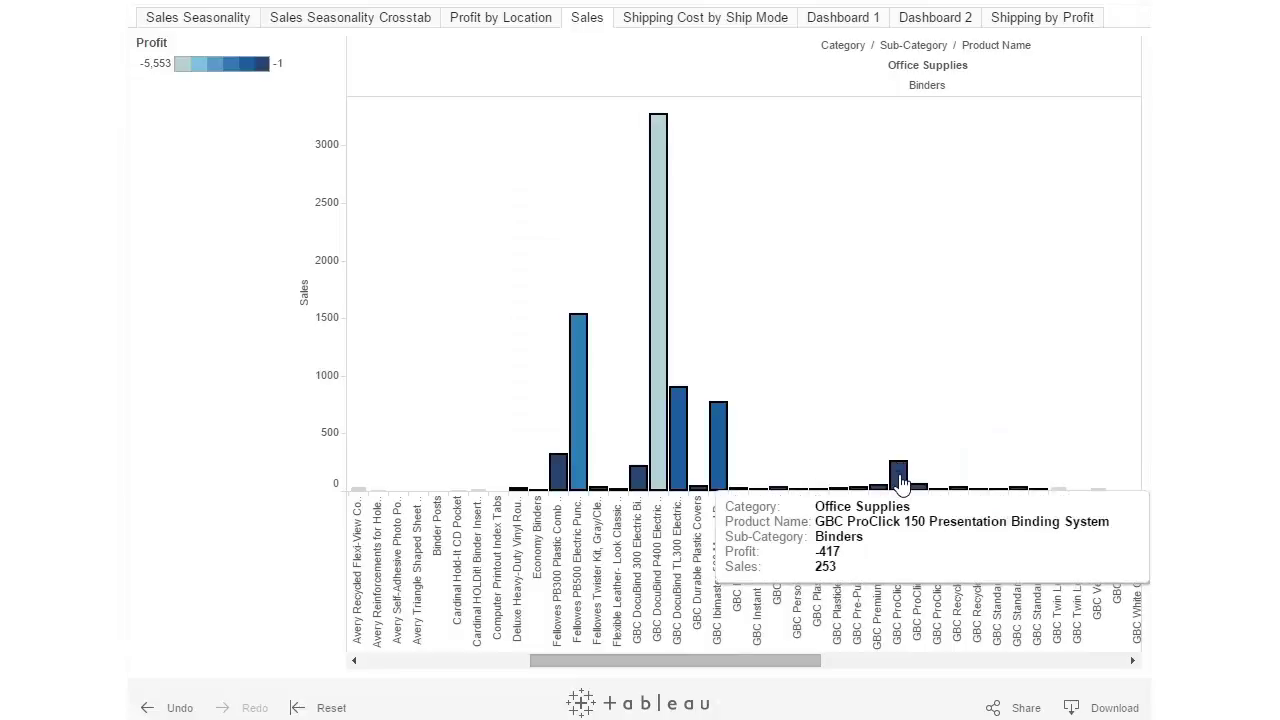
pyautogui.click(953, 506)
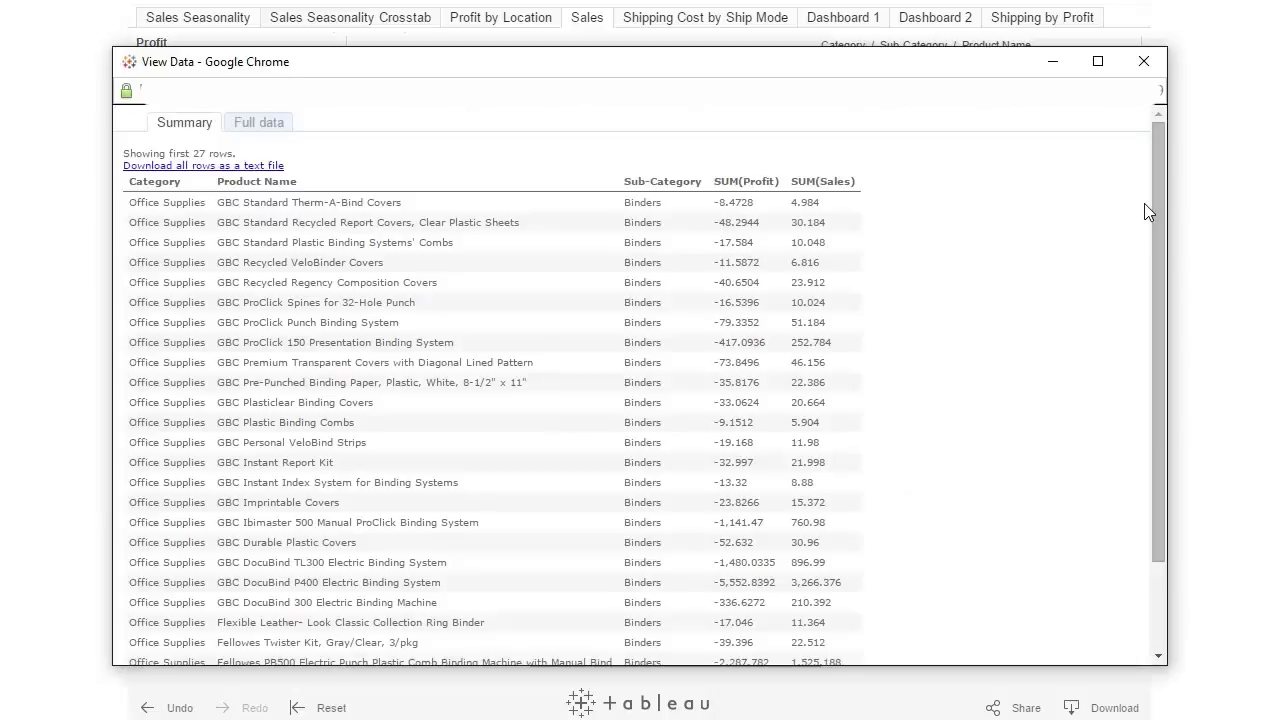
pyautogui.click(1145, 62)
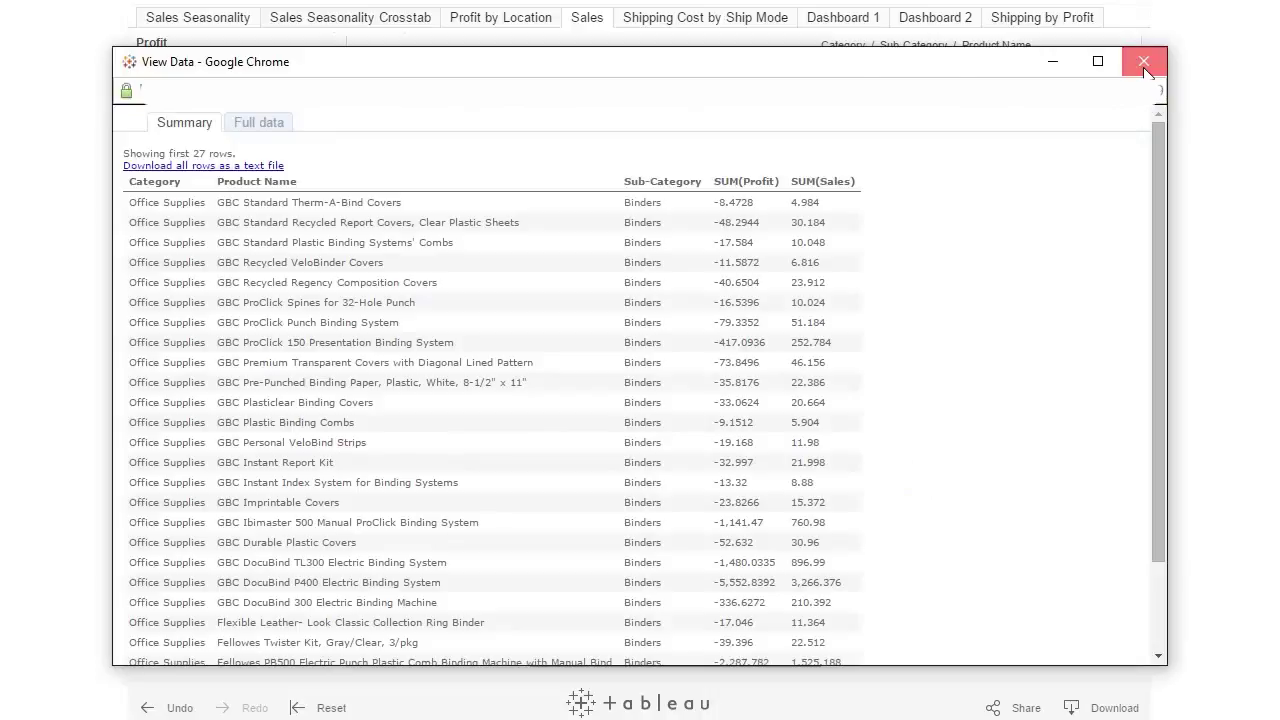
pyautogui.click(848, 17)
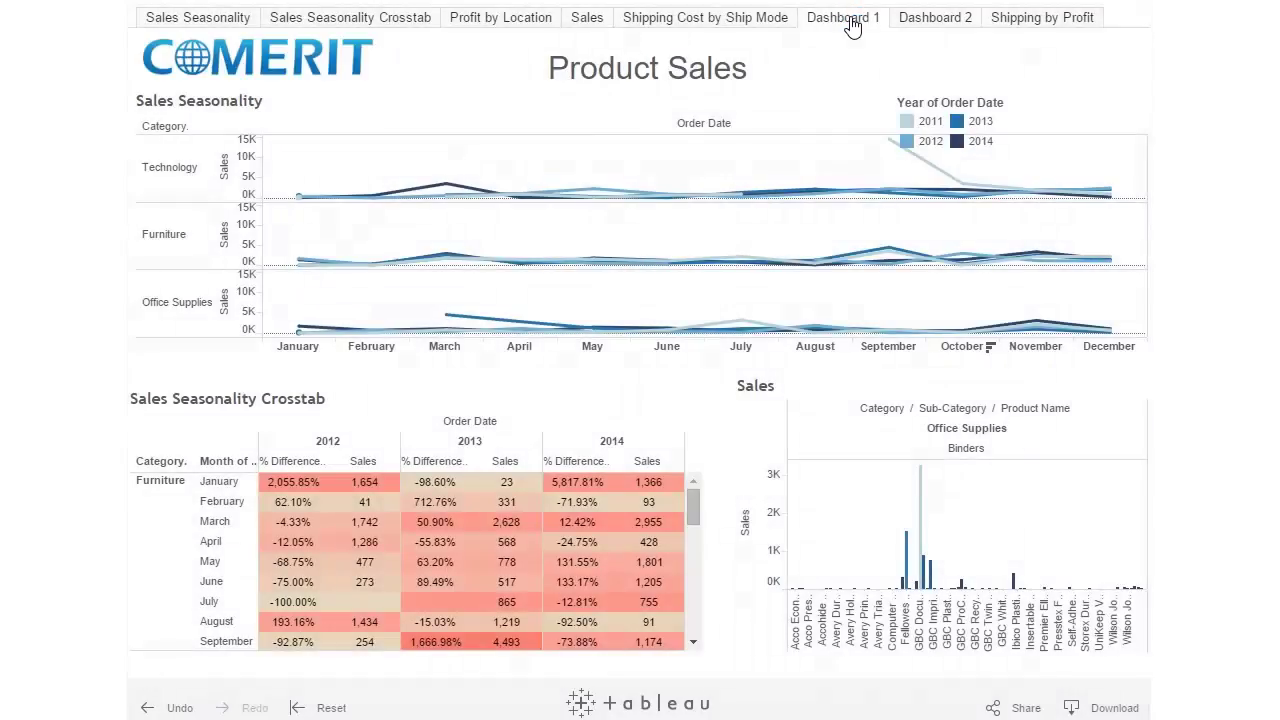
# Reset the Product Sales dashboard, then switch to the Profit and Shipping Cost dashboard.
pyautogui.click(310, 706)
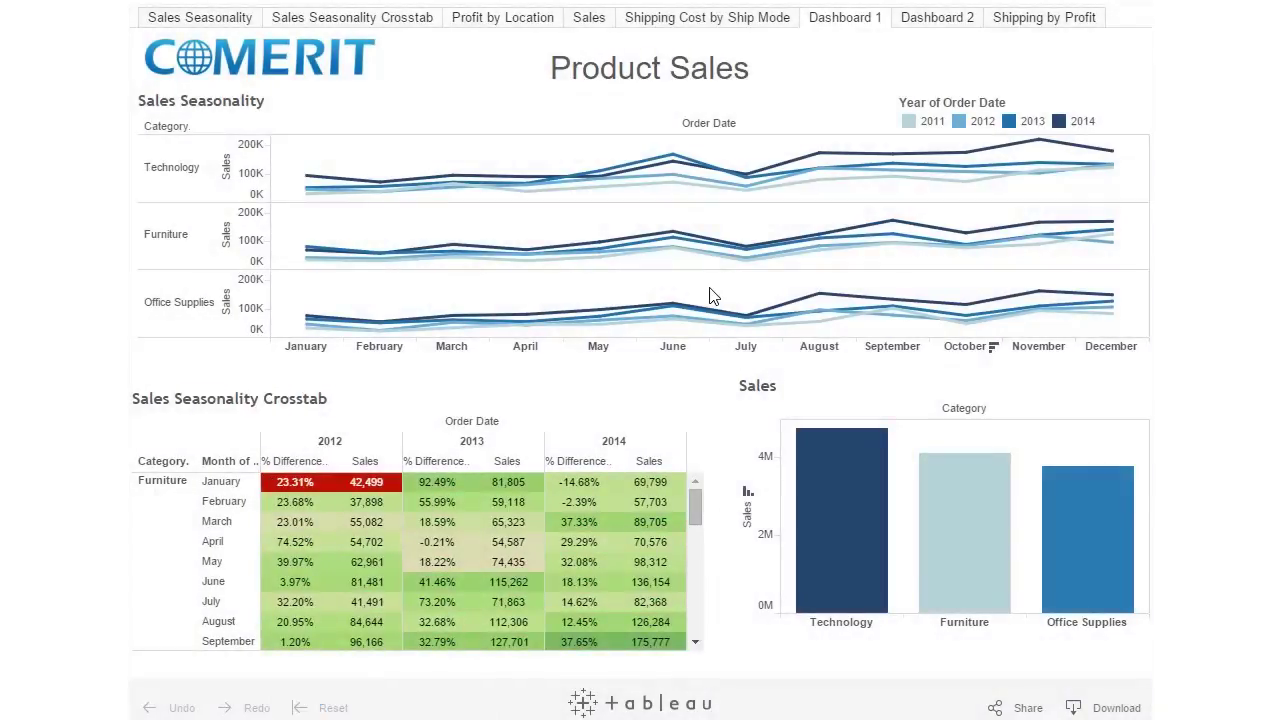
pyautogui.click(935, 20)
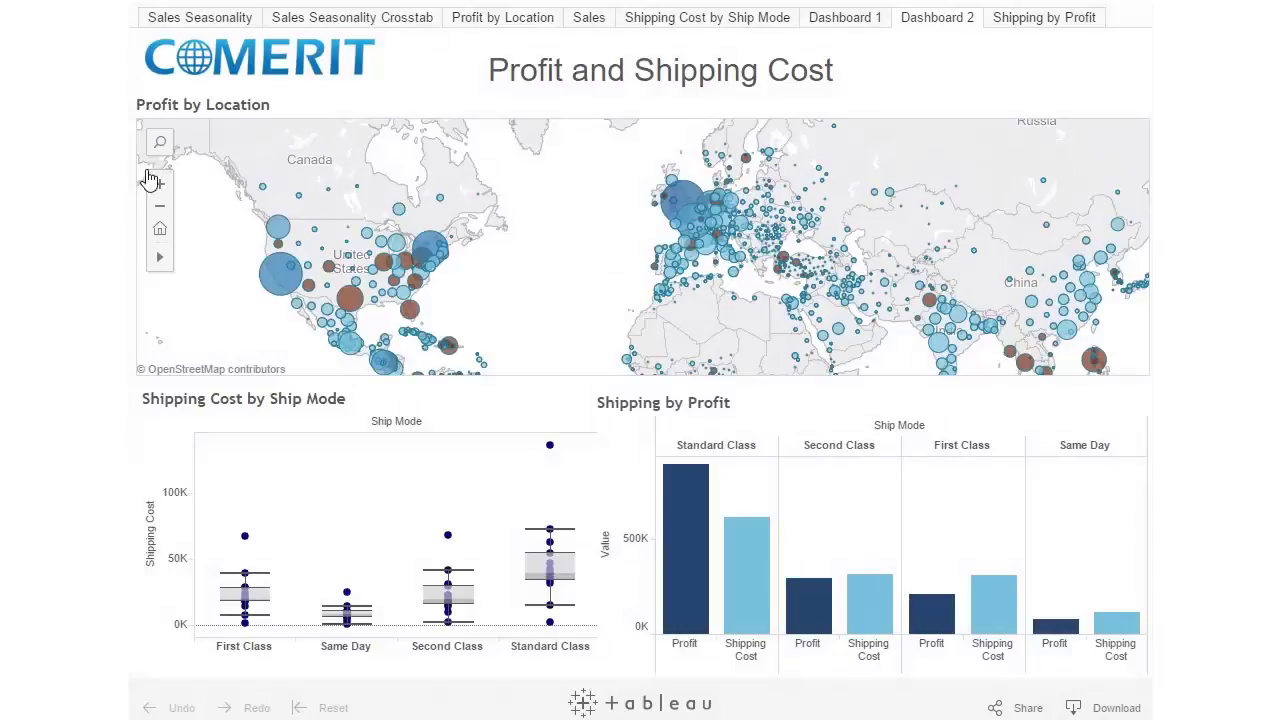
# Box-select the East Coast map locations from Maine to Florida to filter both ship-mode charts.
pyautogui.click(159, 184)
pyautogui.moveTo(314, 306); pyautogui.dragTo(482, 272)
pyautogui.moveTo(160, 257)
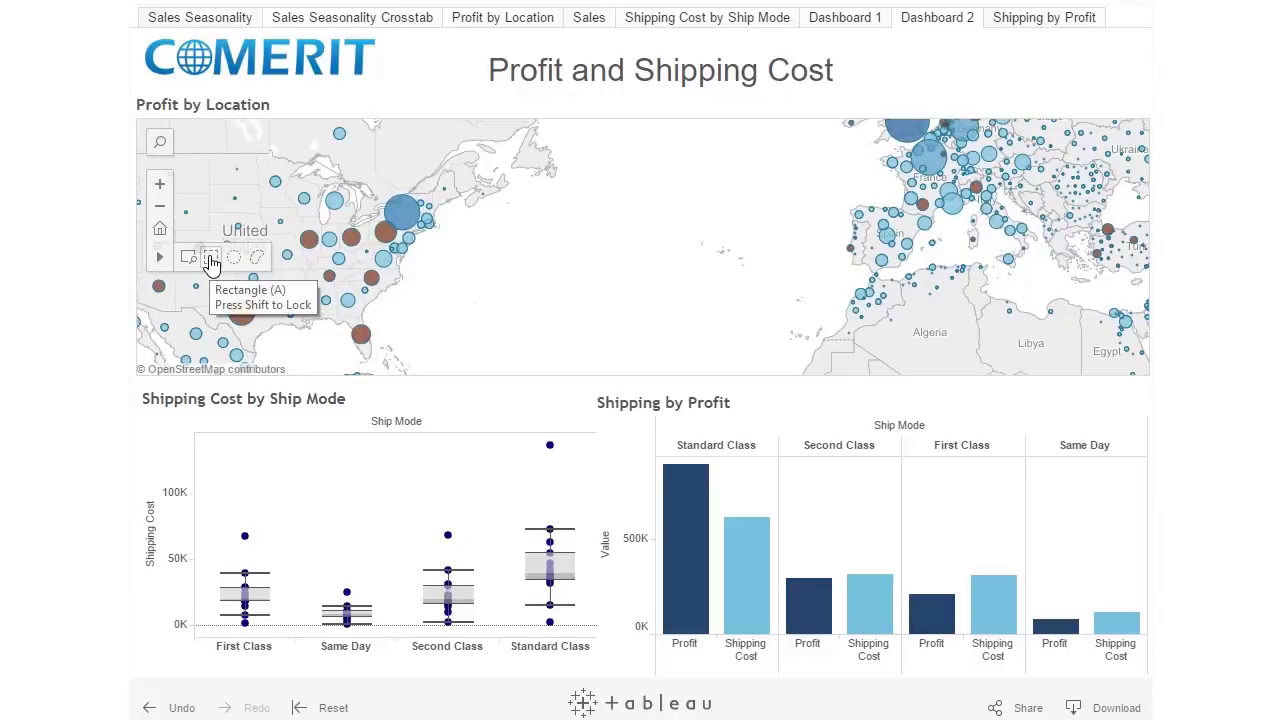
pyautogui.click(211, 260)
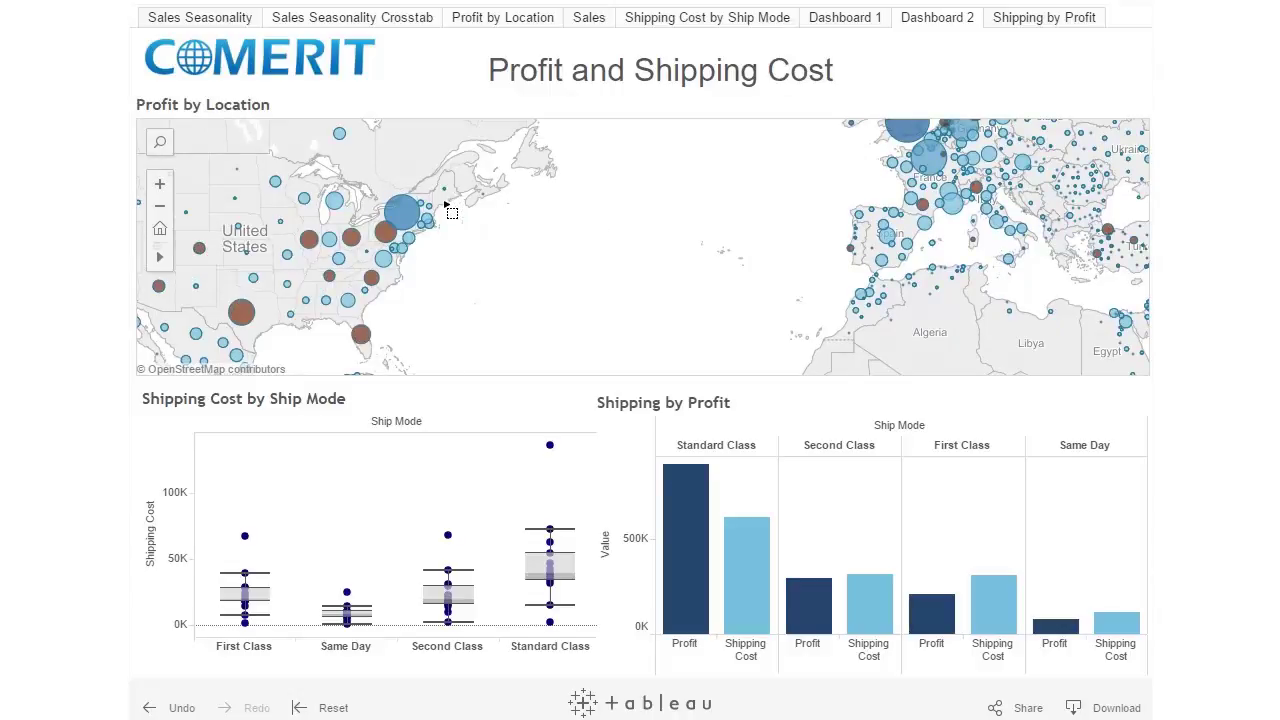
pyautogui.moveTo(457, 179); pyautogui.dragTo(350, 356)
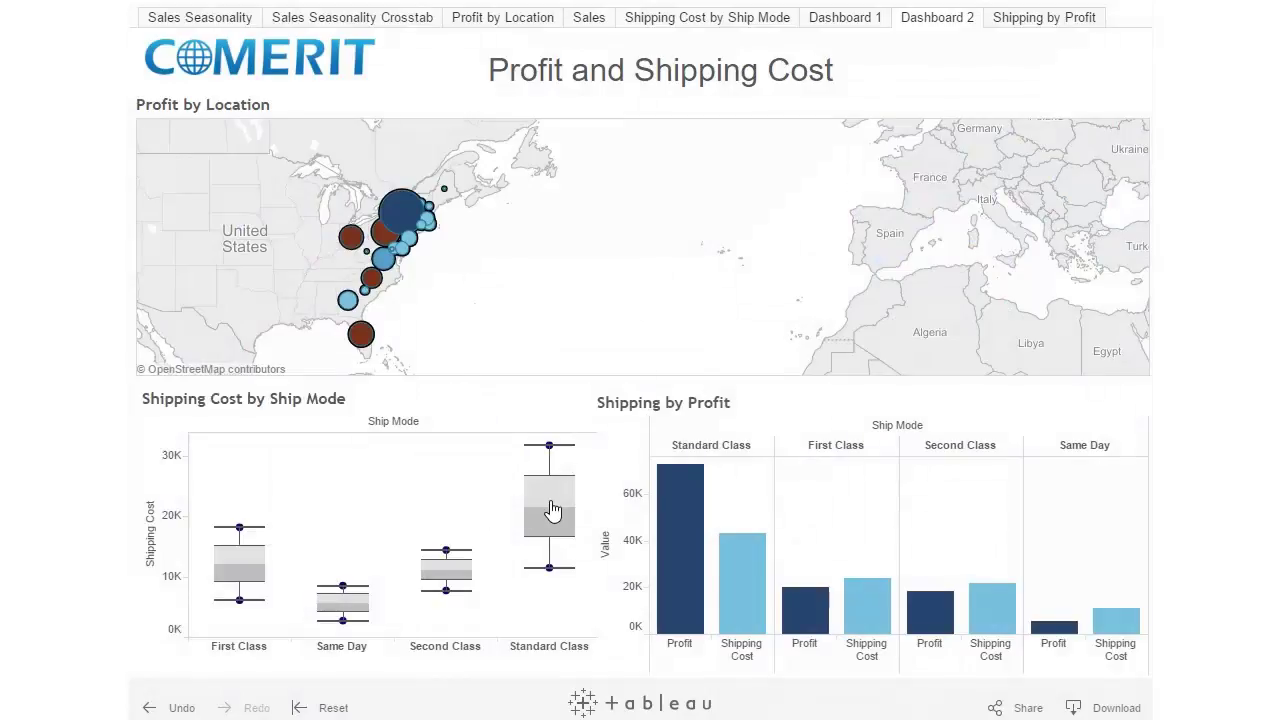
pyautogui.moveTo(553, 510)
# Return to the Dashboard 1 Product Sales view and scroll the unfiltered crosstab.
pyautogui.click(845, 17)
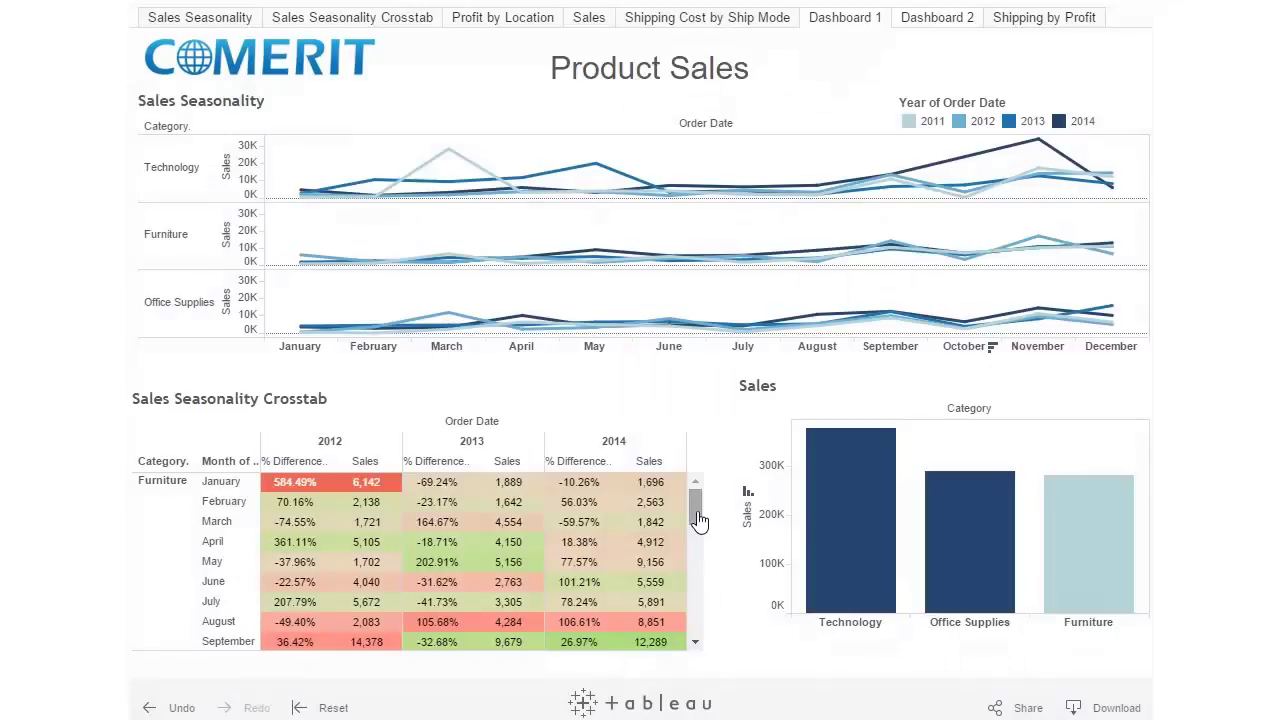
pyautogui.moveTo(695, 508)
pyautogui.mouseDown()
pyautogui.moveTo(697, 530)
pyautogui.moveTo(695, 503)
pyautogui.mouseUp()
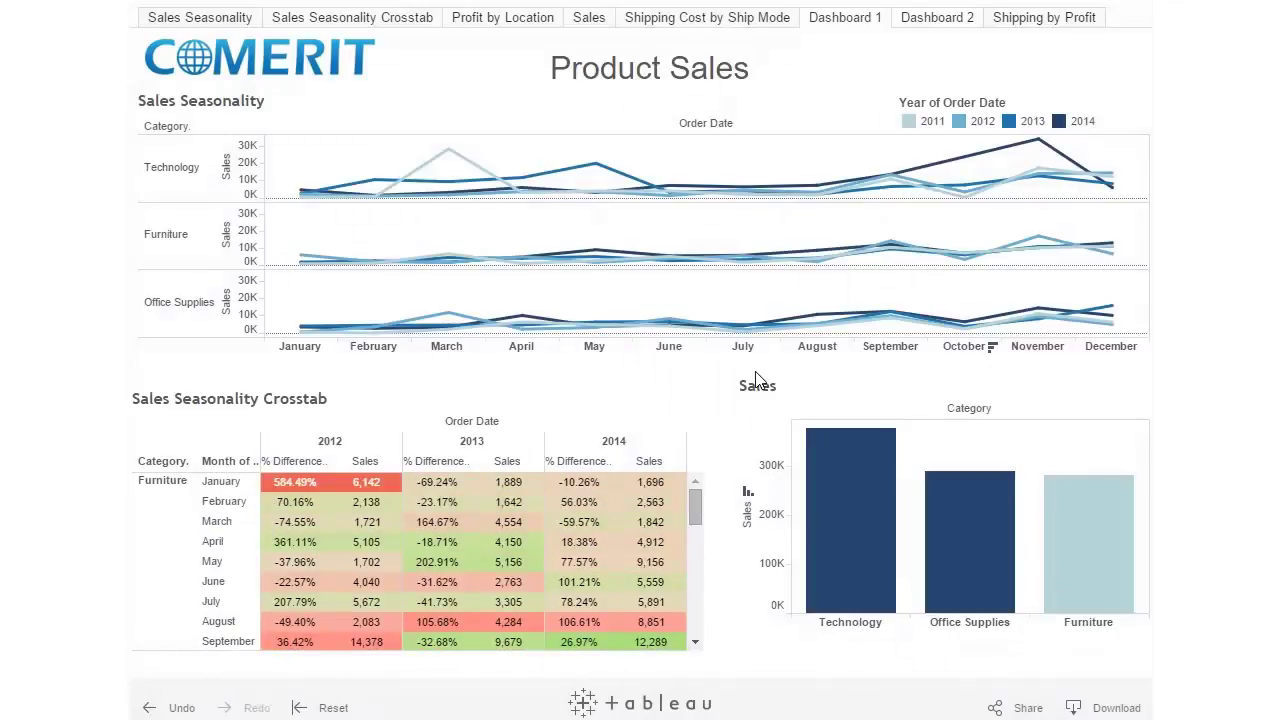